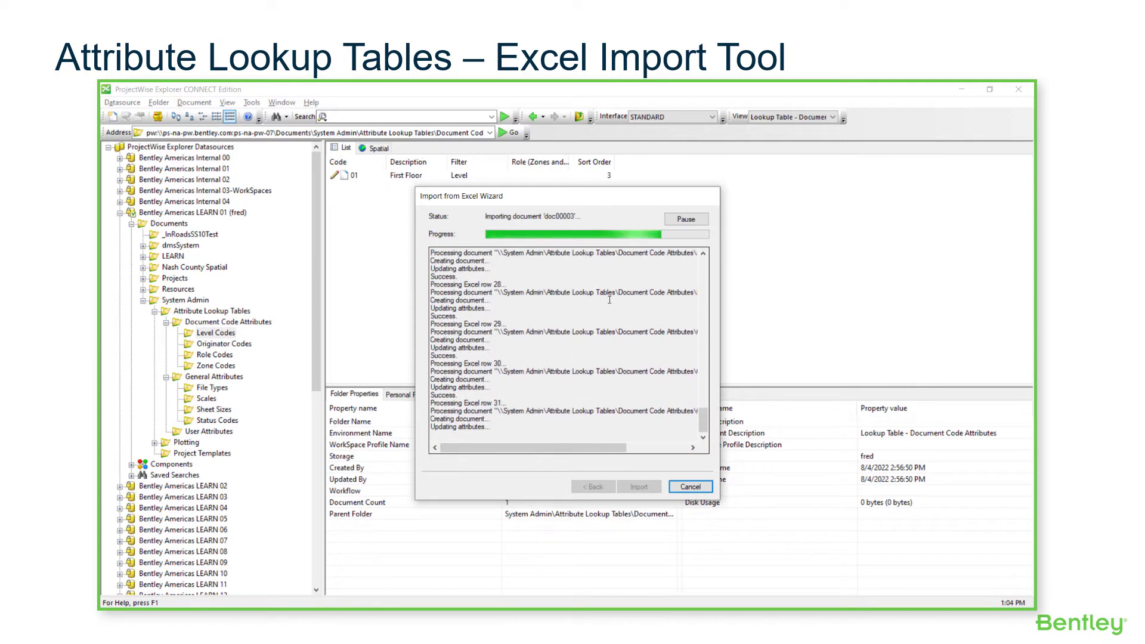
Close the finished Excel import and view the 18 imported Level Codes records
left_click(690, 486)
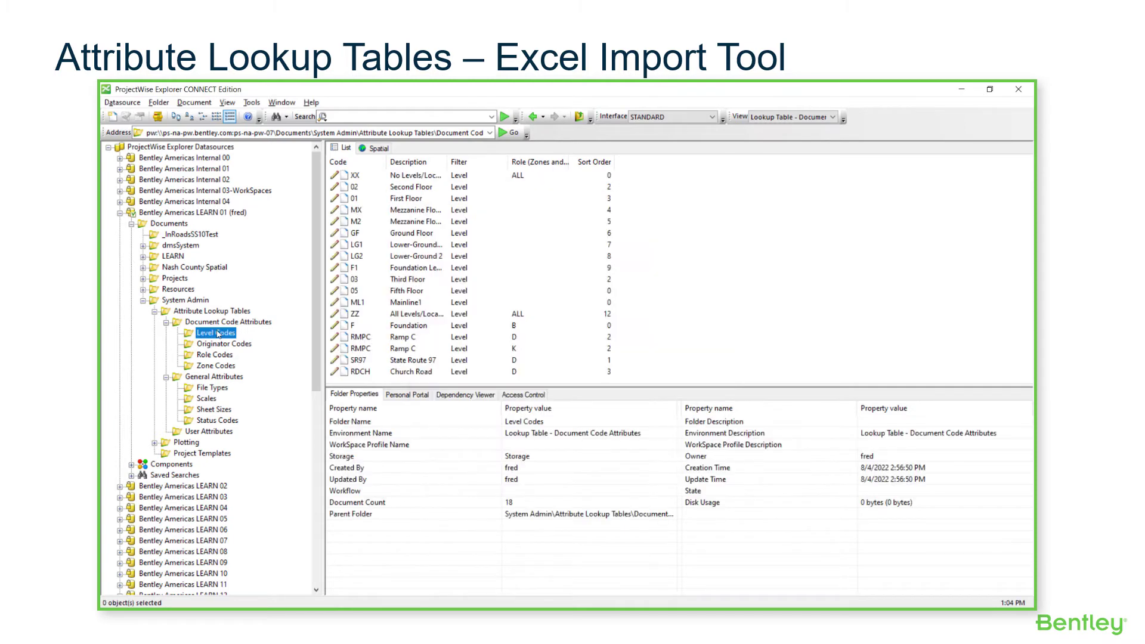
Open the Zone Codes folder to review its imported zone records
left_click(219, 365)
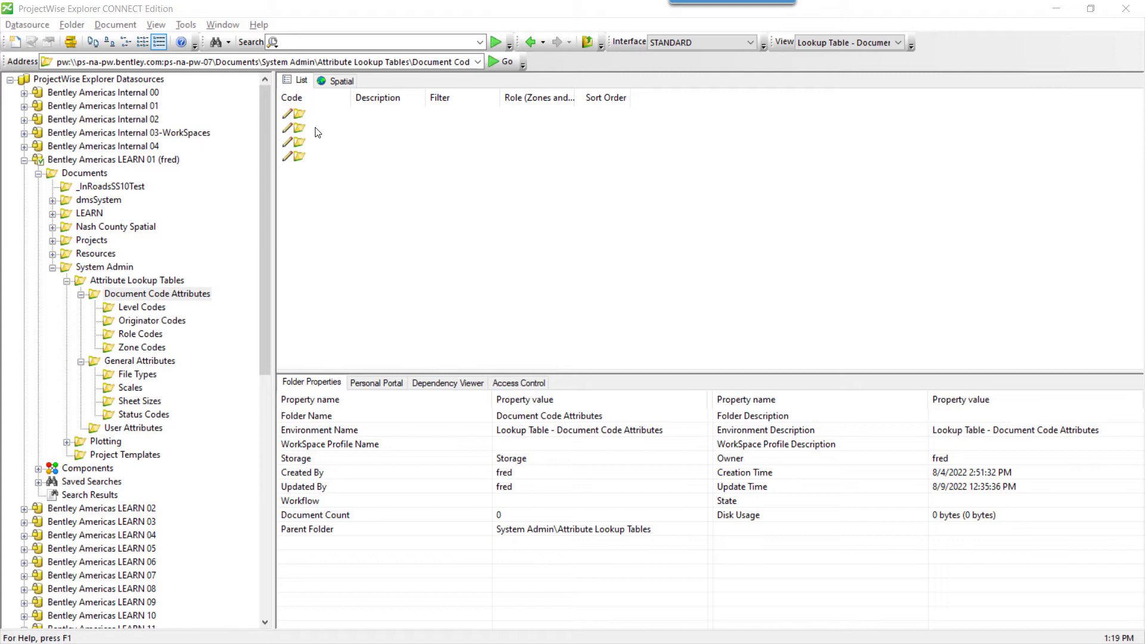
Start a new Excel template named 'Document Code Attributes Template' in C:\Accreditation Lookup Tables\Templates
left_click(186, 25)
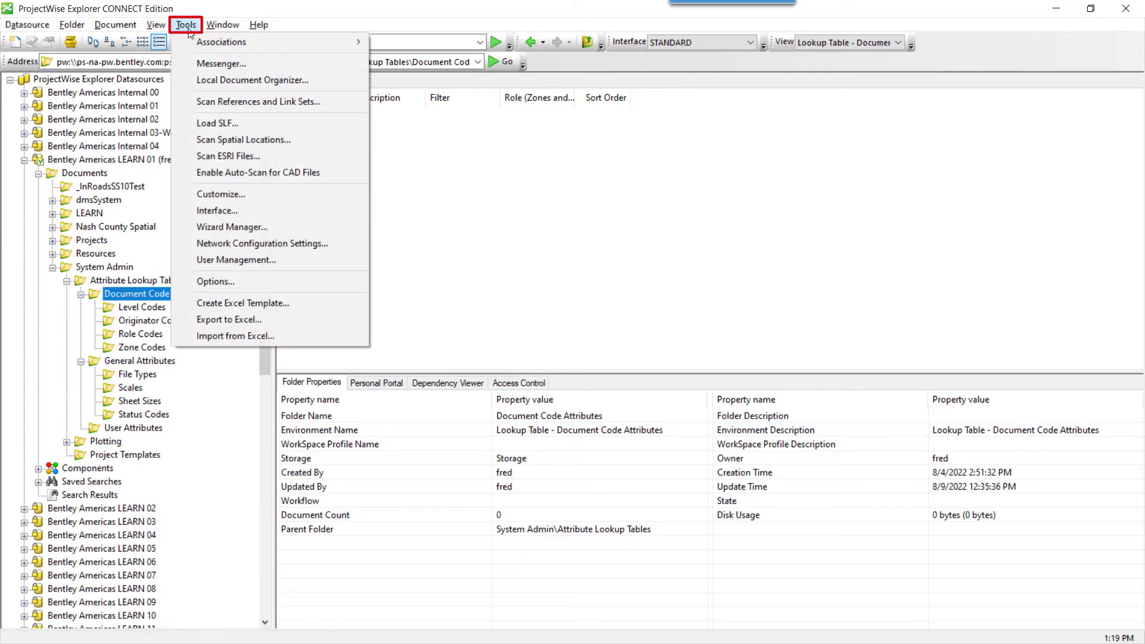
left_click(245, 302)
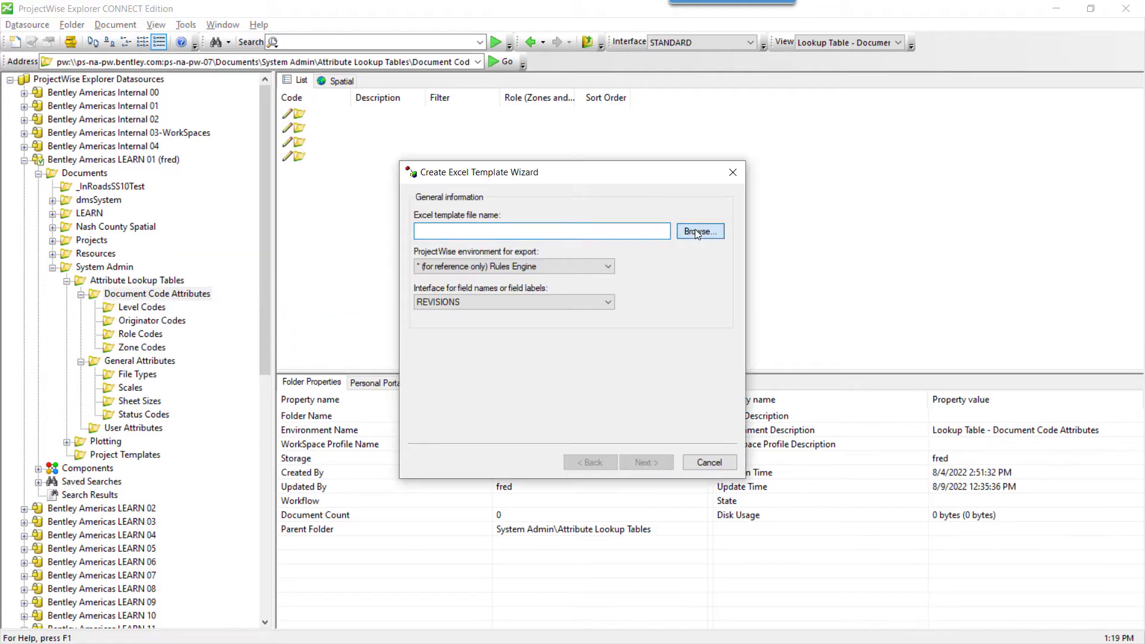
left_click(695, 230)
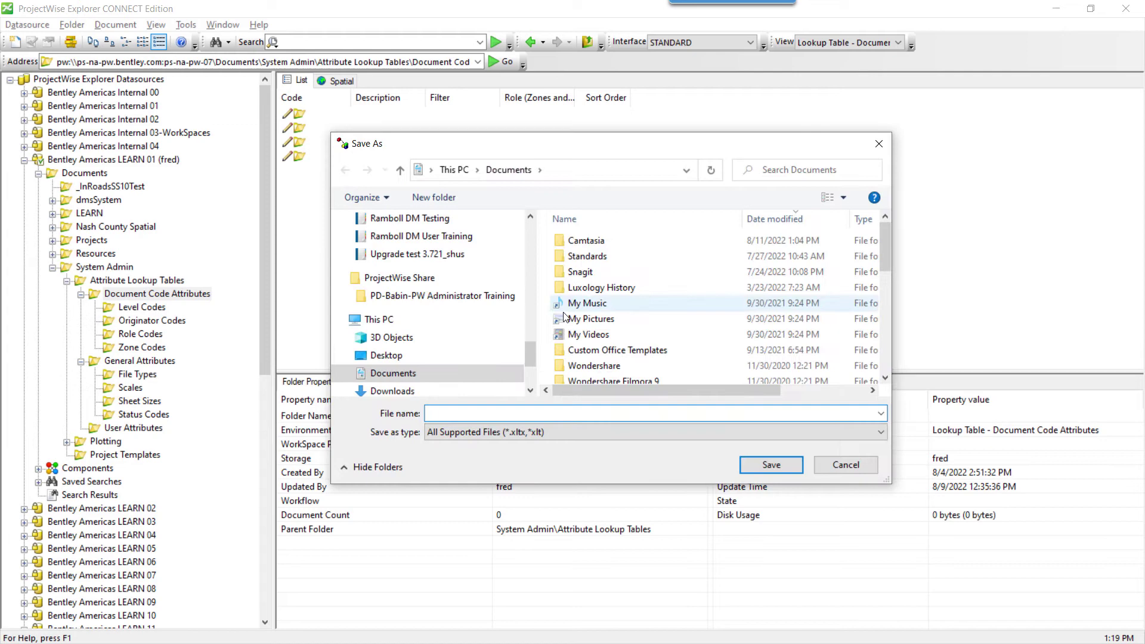
left_click(667, 170)
type("c:\\")
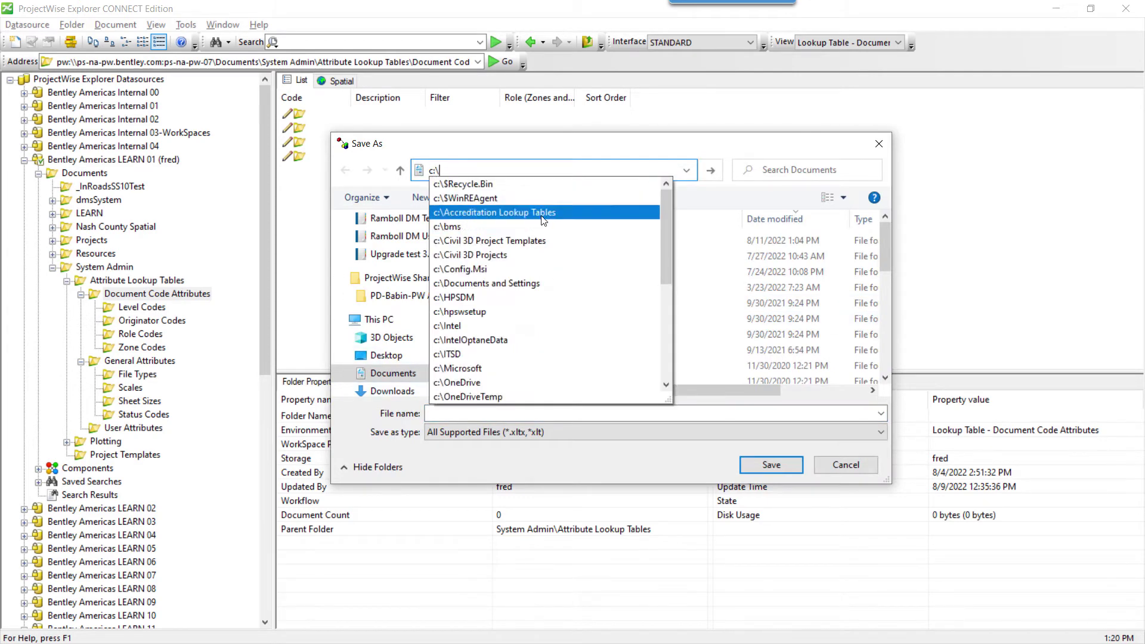
left_click(543, 213)
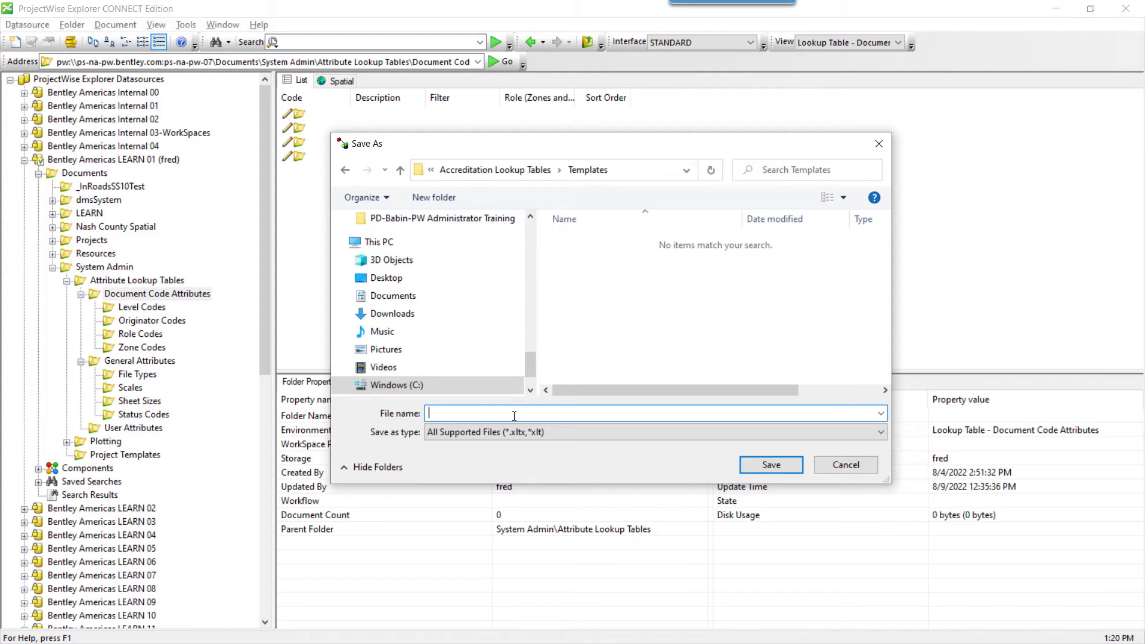
type("Document ")
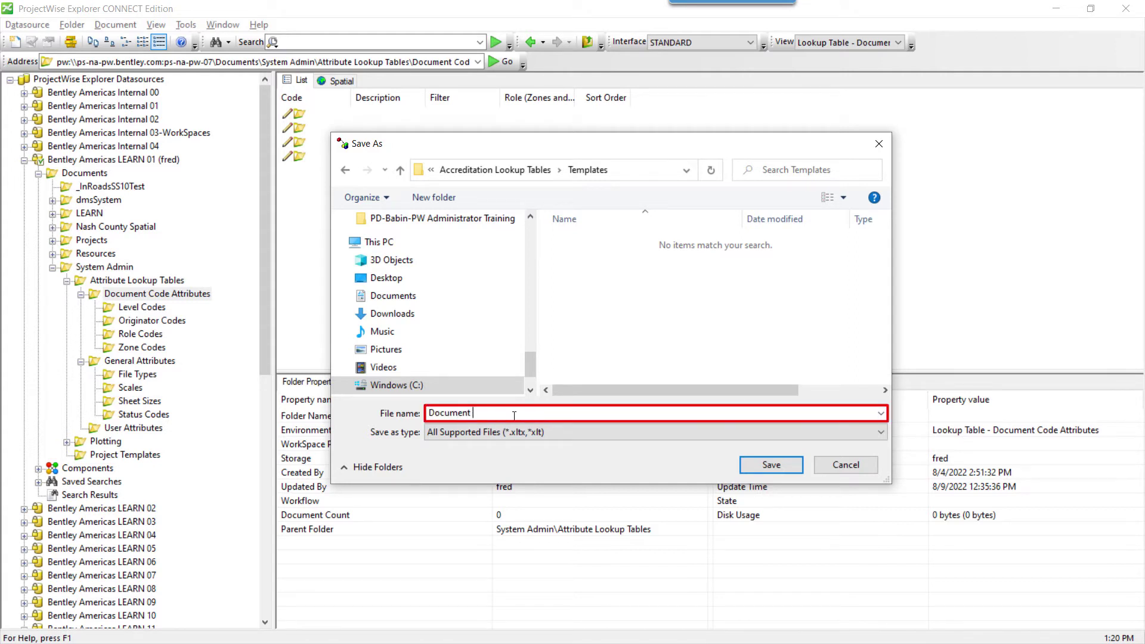
type("Code Attributes Template")
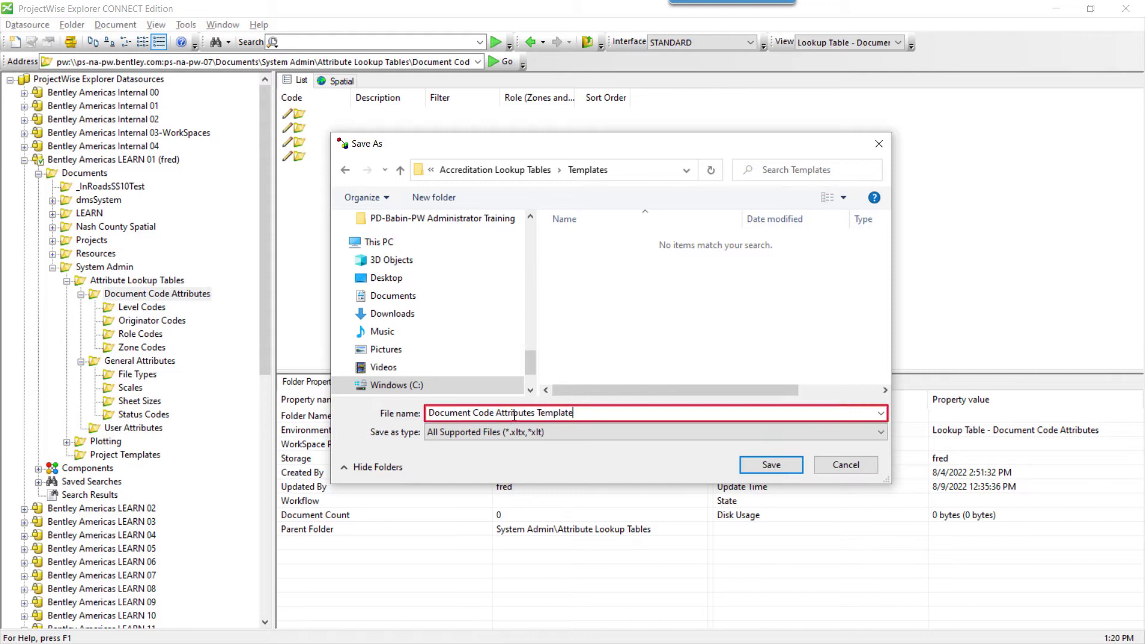
Save the template location and use environment Lookup Table - Document Code Attributes with STANDARD field names
left_click(782, 470)
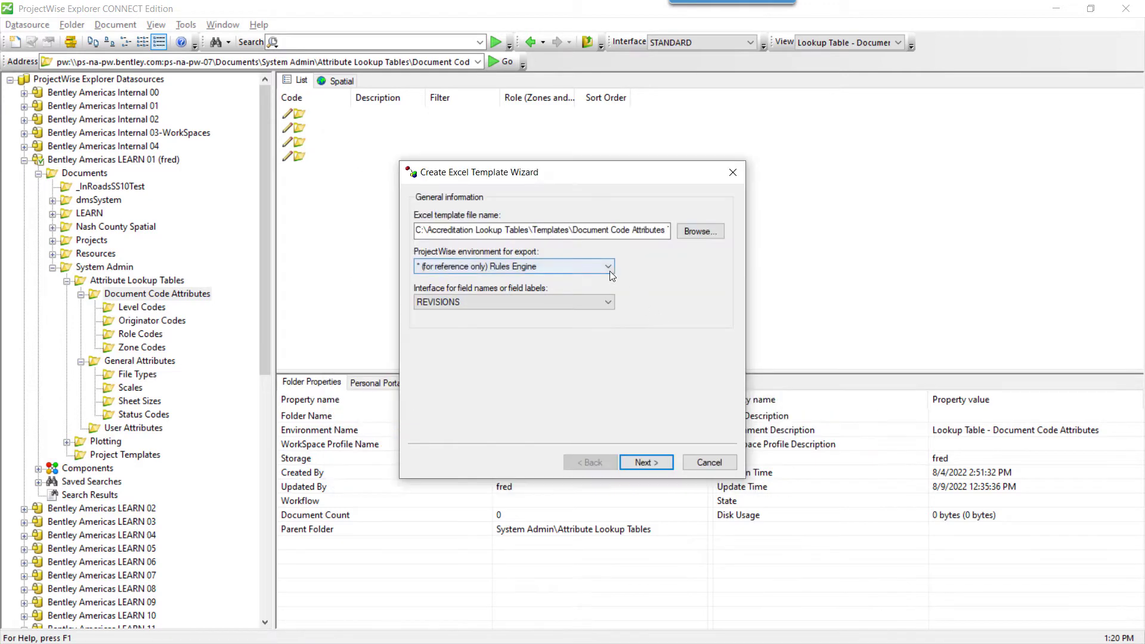
left_click(608, 266)
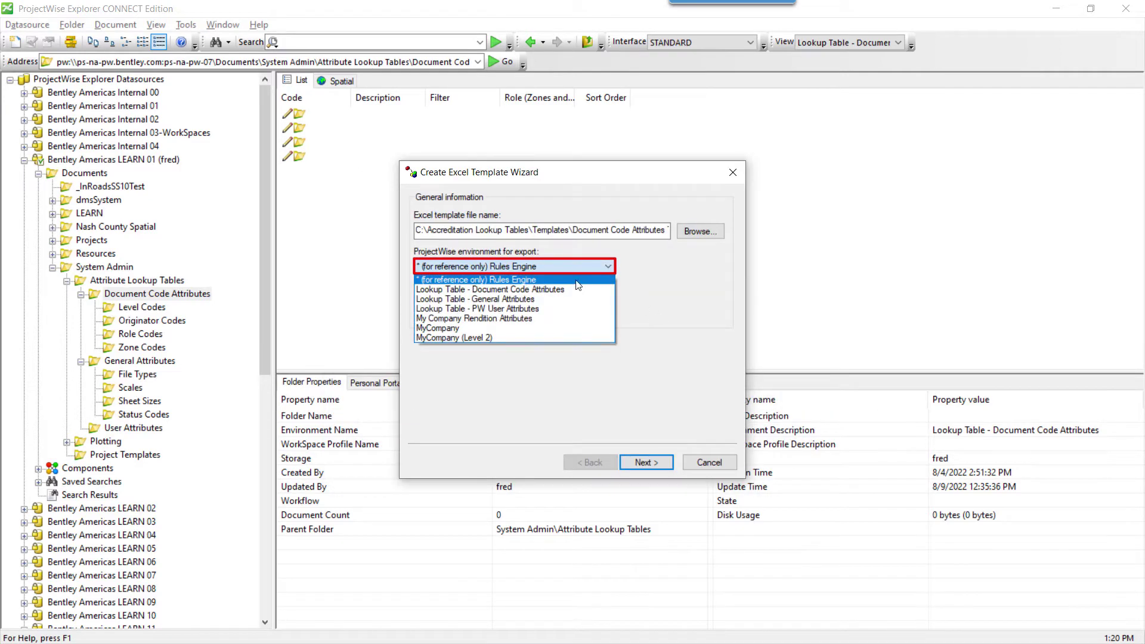
left_click(563, 291)
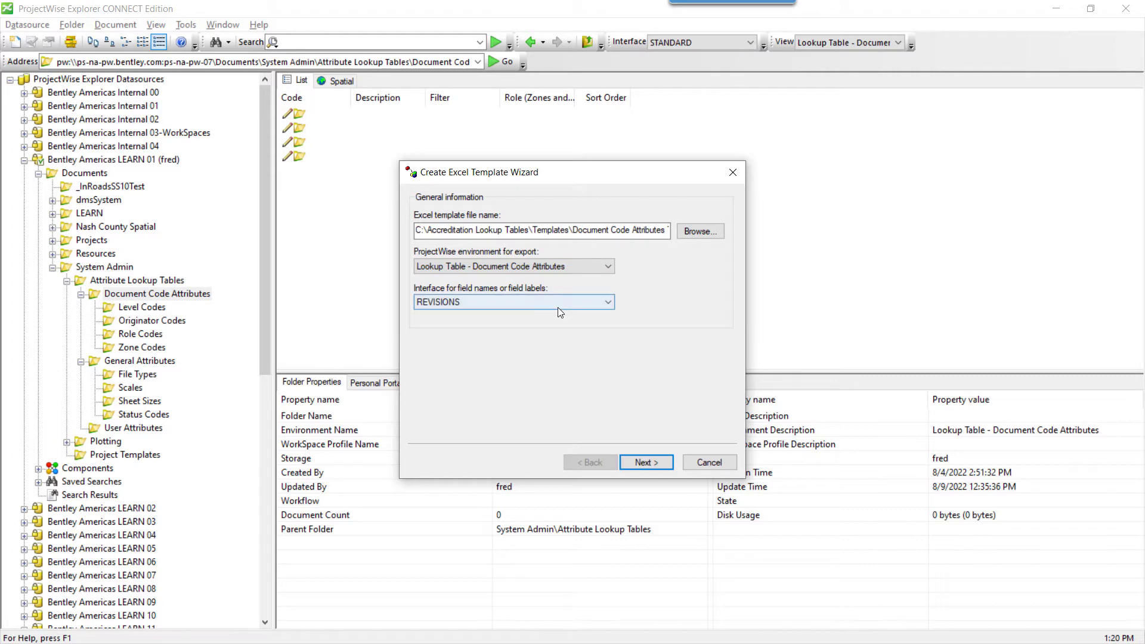
left_click(556, 305)
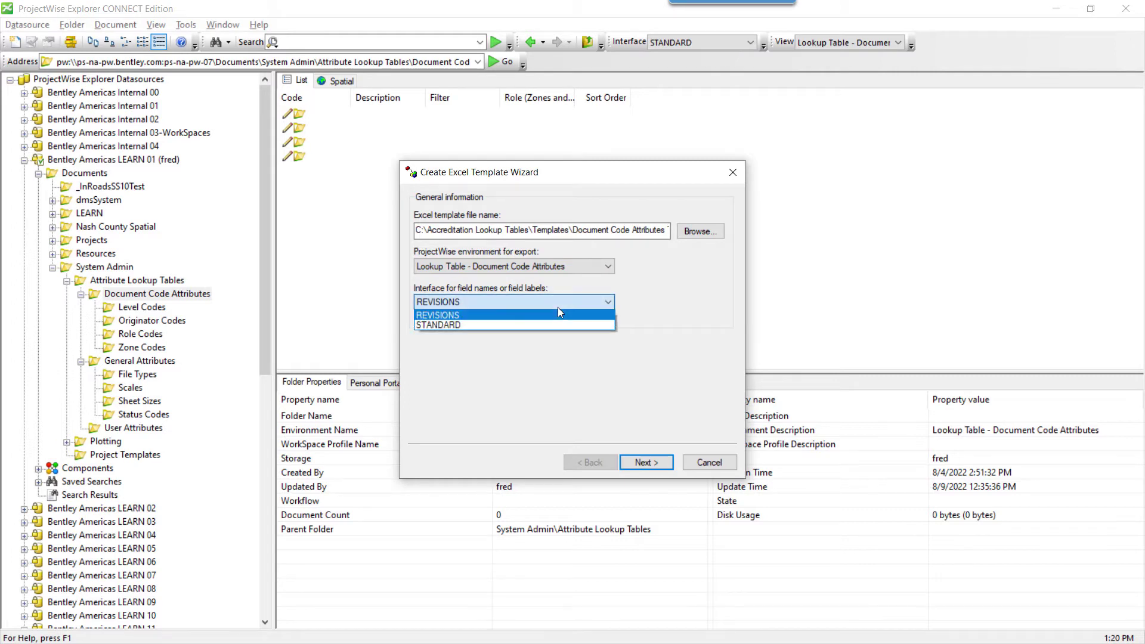
left_click(443, 326)
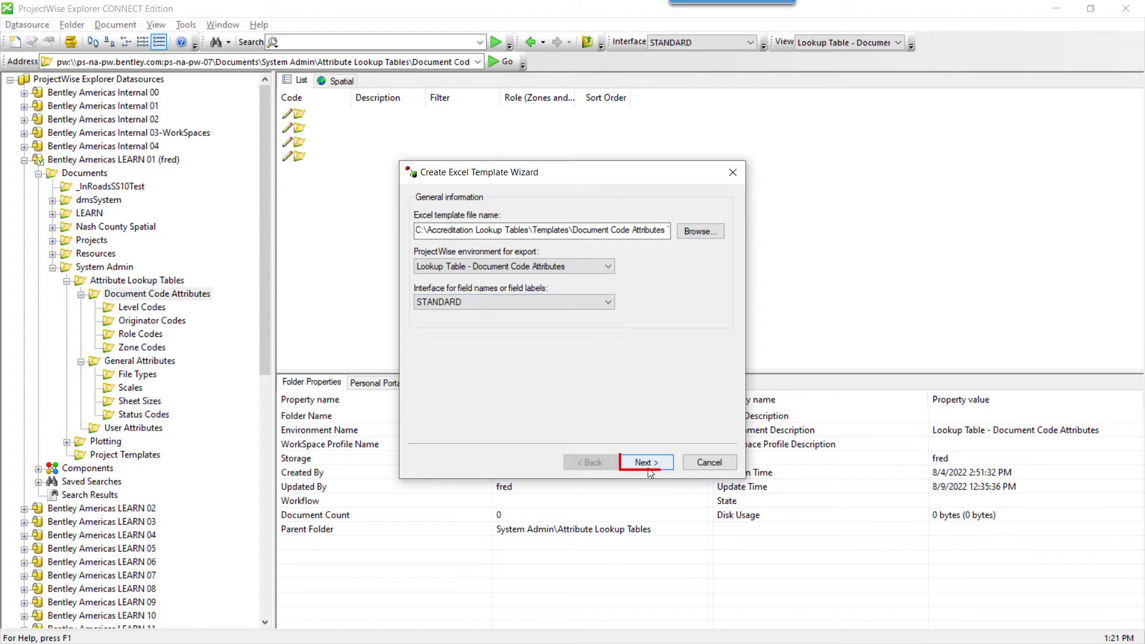
Include all lookup attributes and finish creating the Document Code Attributes template
left_click(648, 467)
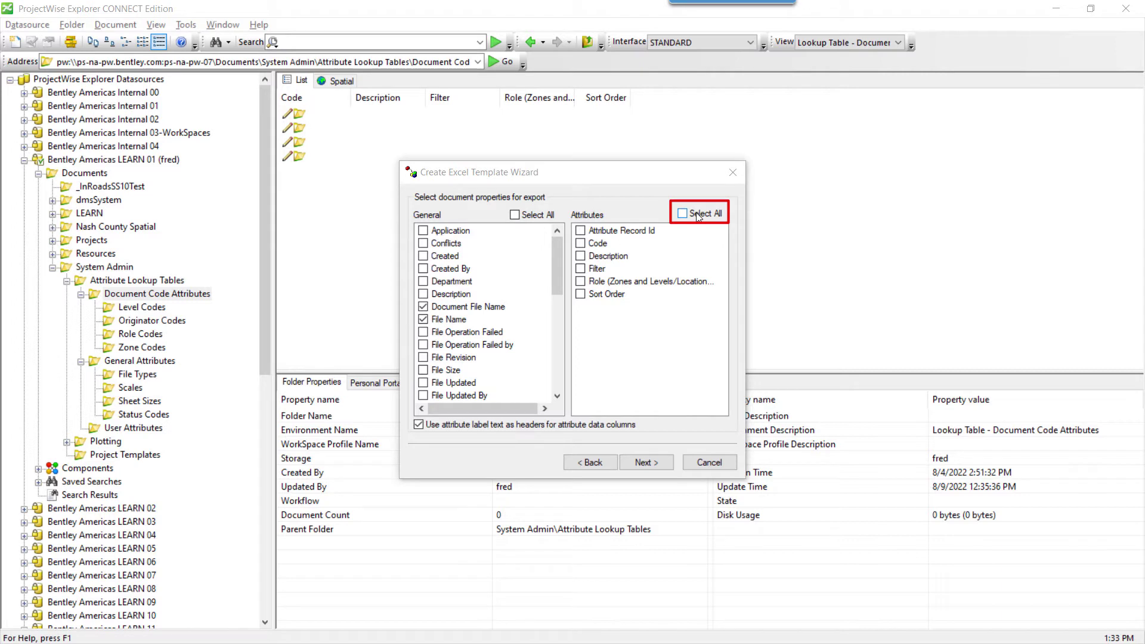
left_click(697, 214)
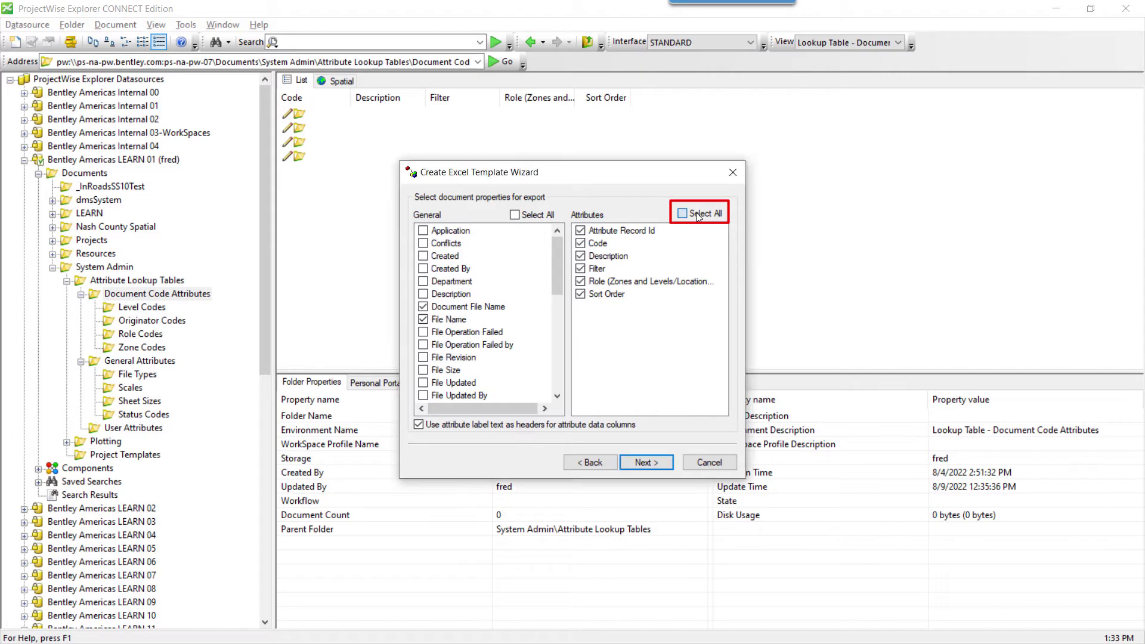
left_click(646, 462)
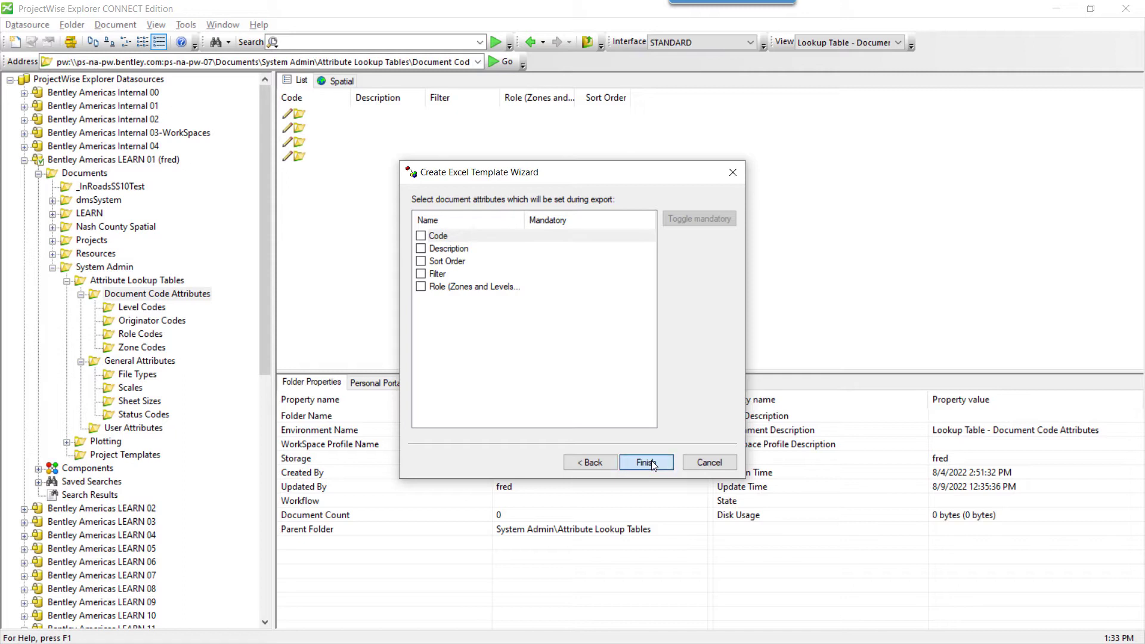
left_click(650, 462)
left_click(654, 360)
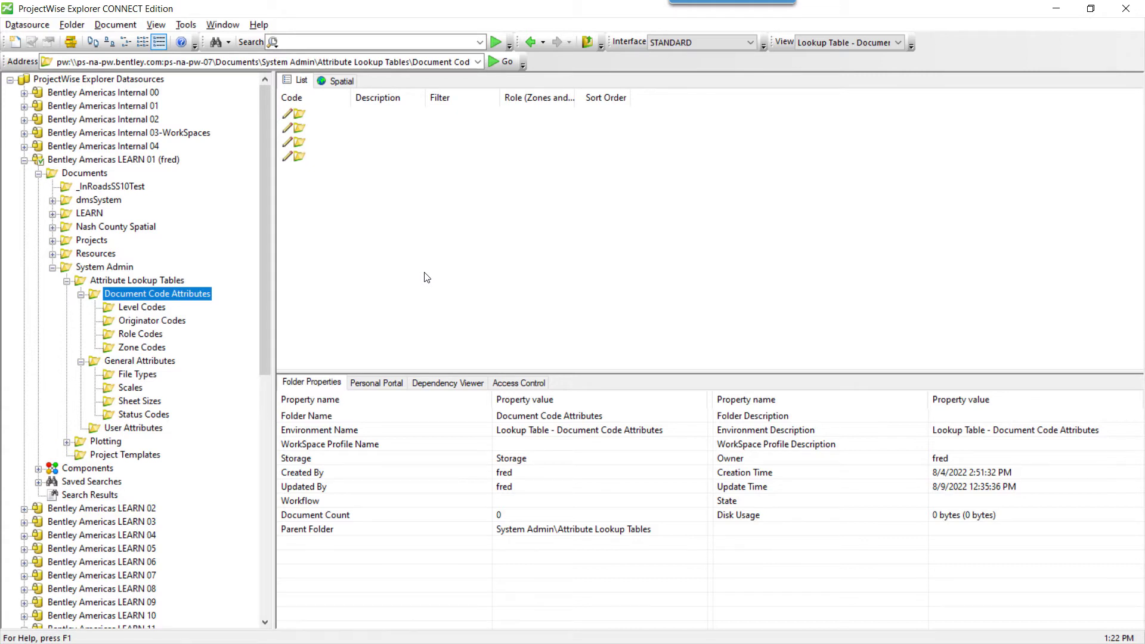
Start a second Excel template, overwriting the existing General Attributes Template.xltx
left_click(185, 24)
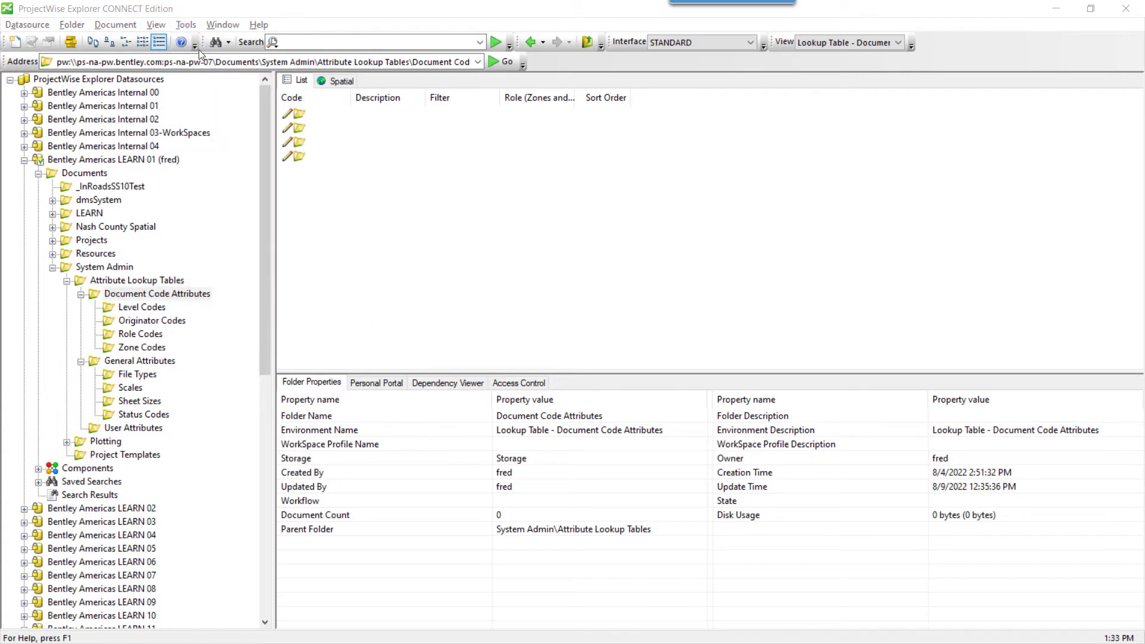
left_click(186, 25)
left_click(259, 282)
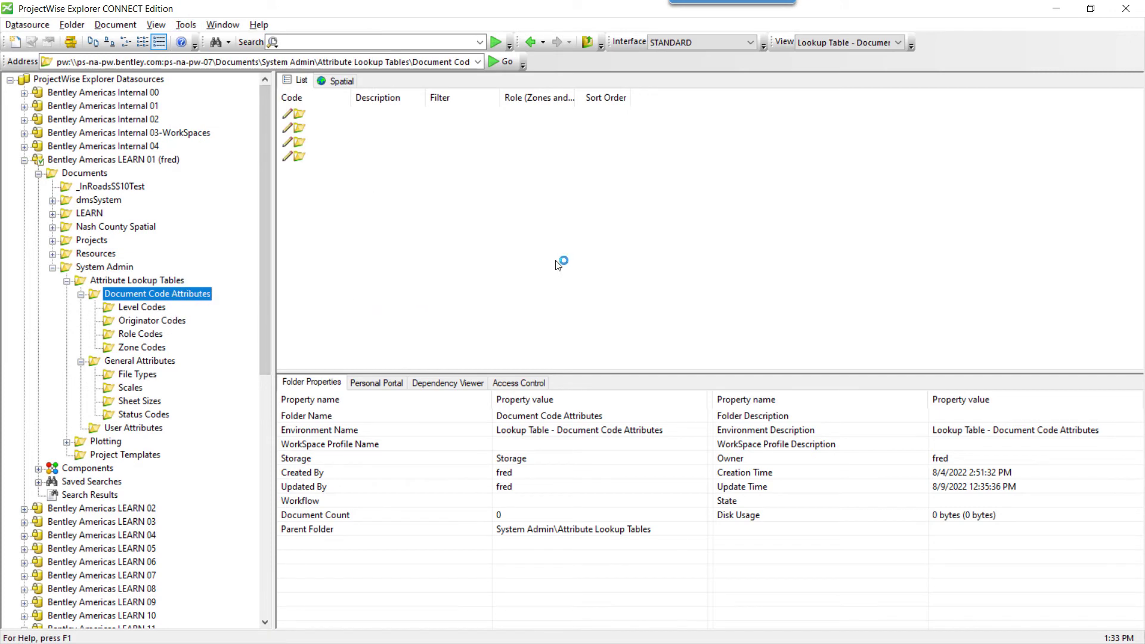
left_click(692, 234)
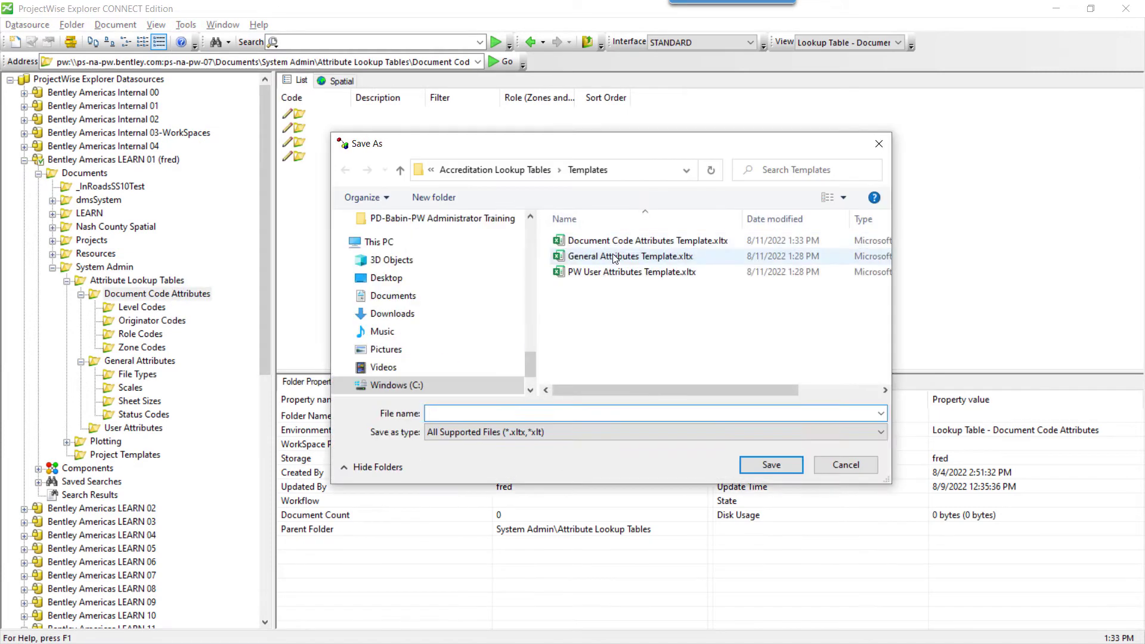
double_click(620, 257)
left_click(606, 328)
left_click(512, 266)
Create it with Lookup Table - General Attributes, STANDARD field names and all attributes
left_click(465, 288)
left_click(513, 301)
left_click(441, 330)
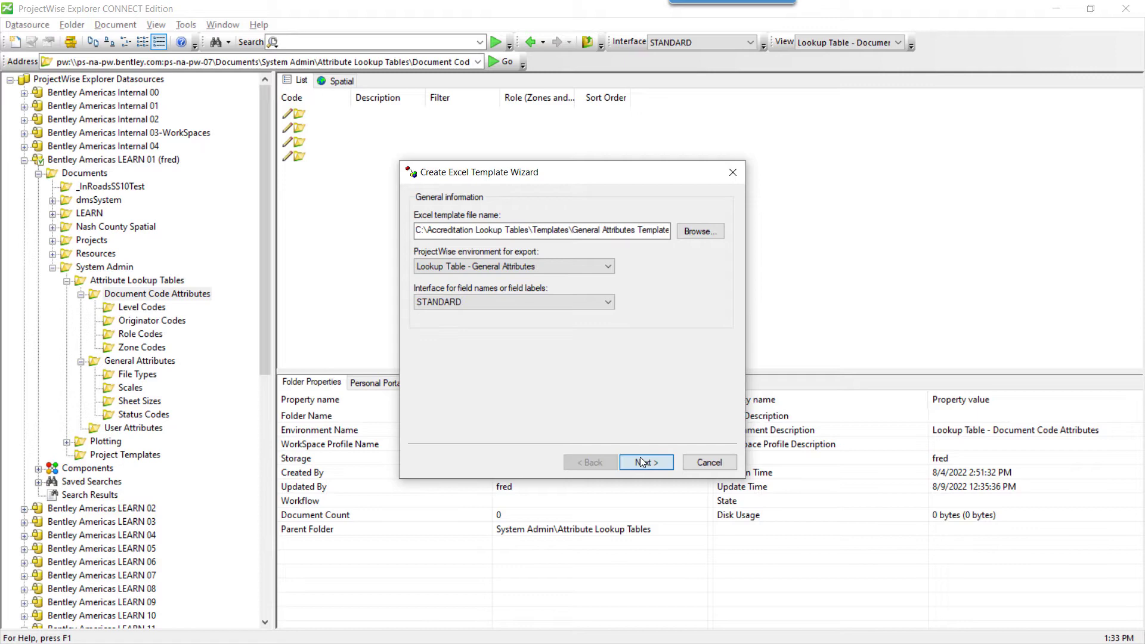
left_click(646, 462)
left_click(701, 215)
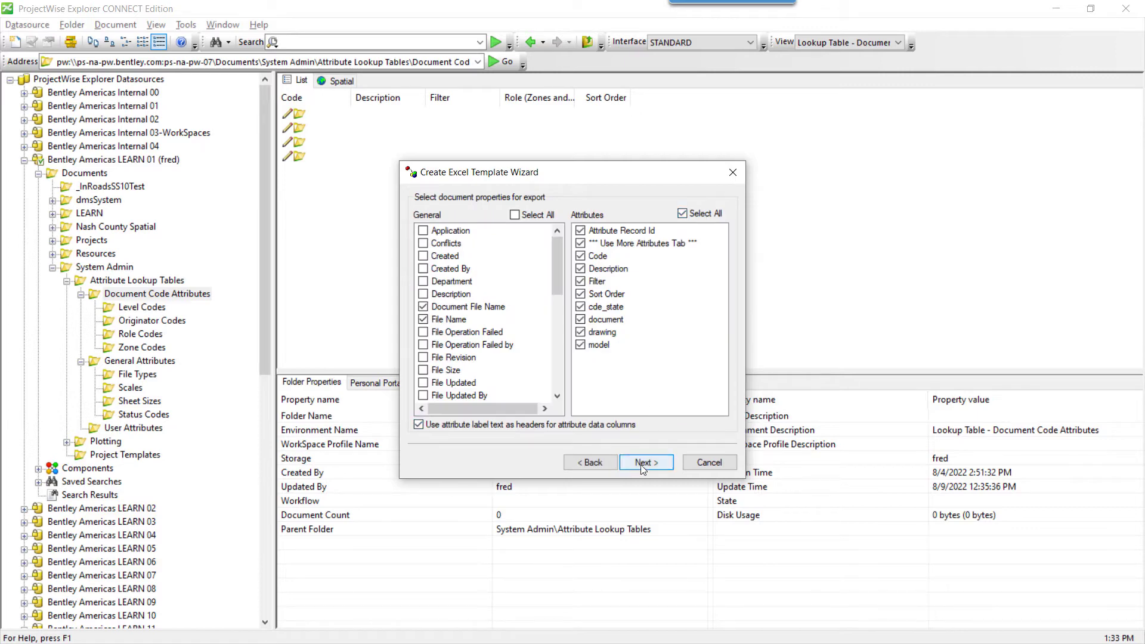
left_click(639, 463)
left_click(645, 462)
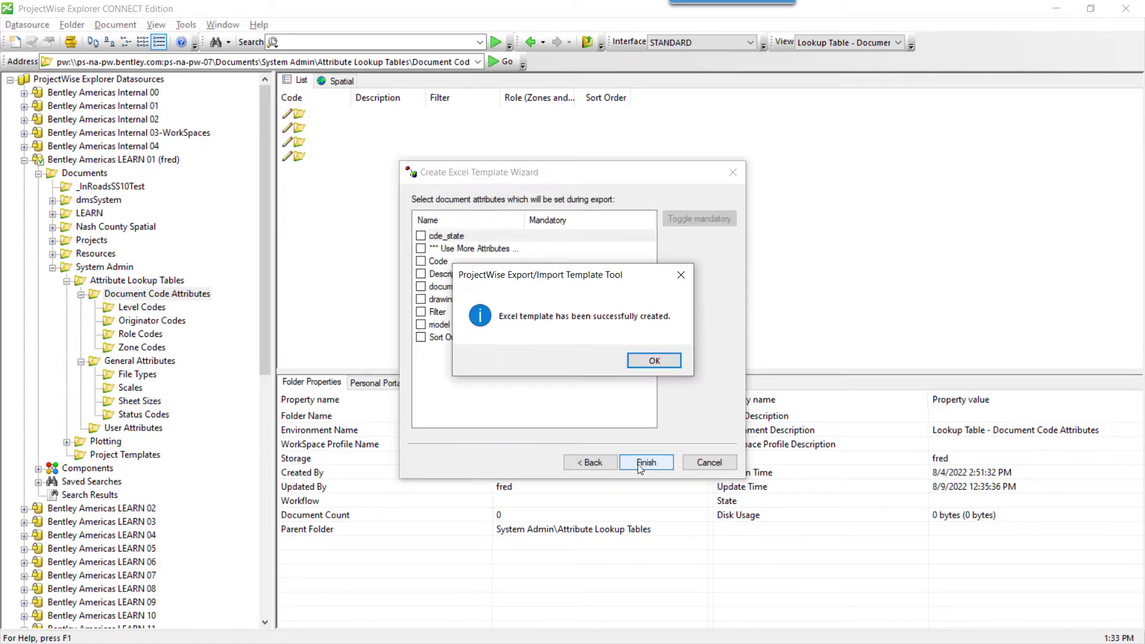
left_click(652, 357)
Start a third Excel template, overwriting the existing PW User Attributes Template file
left_click(185, 24)
left_click(256, 301)
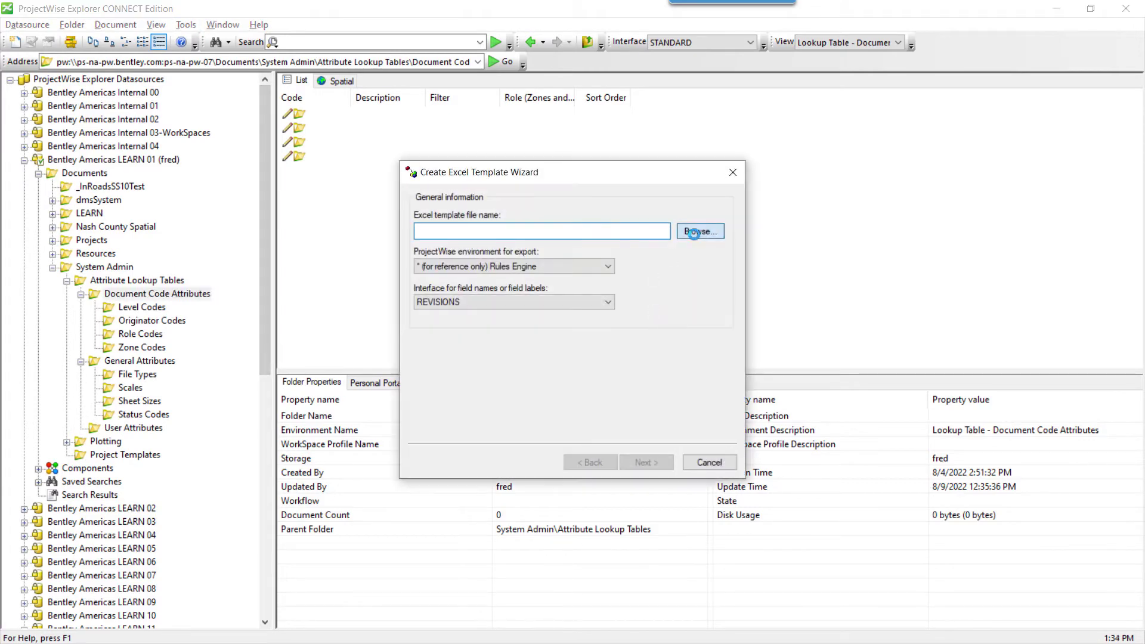
left_click(699, 231)
double_click(608, 271)
left_click(551, 266)
Create it with Lookup Table - PW User Attributes, STANDARD field names and all attributes
left_click(550, 286)
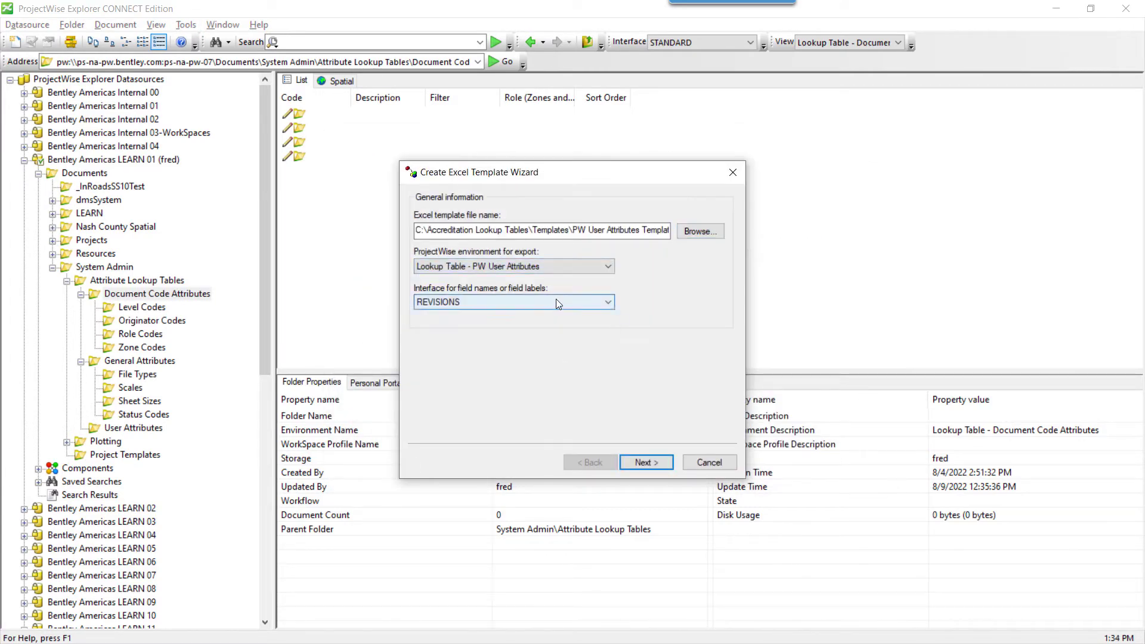
left_click(556, 302)
left_click(536, 321)
left_click(636, 462)
left_click(682, 214)
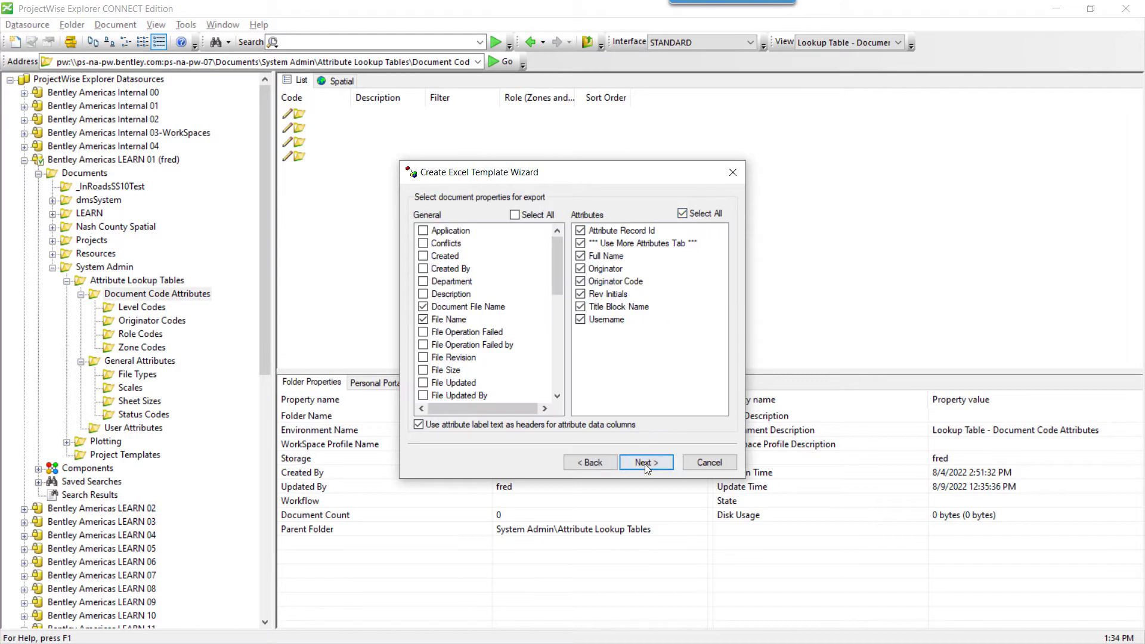
left_click(645, 463)
key("Return")
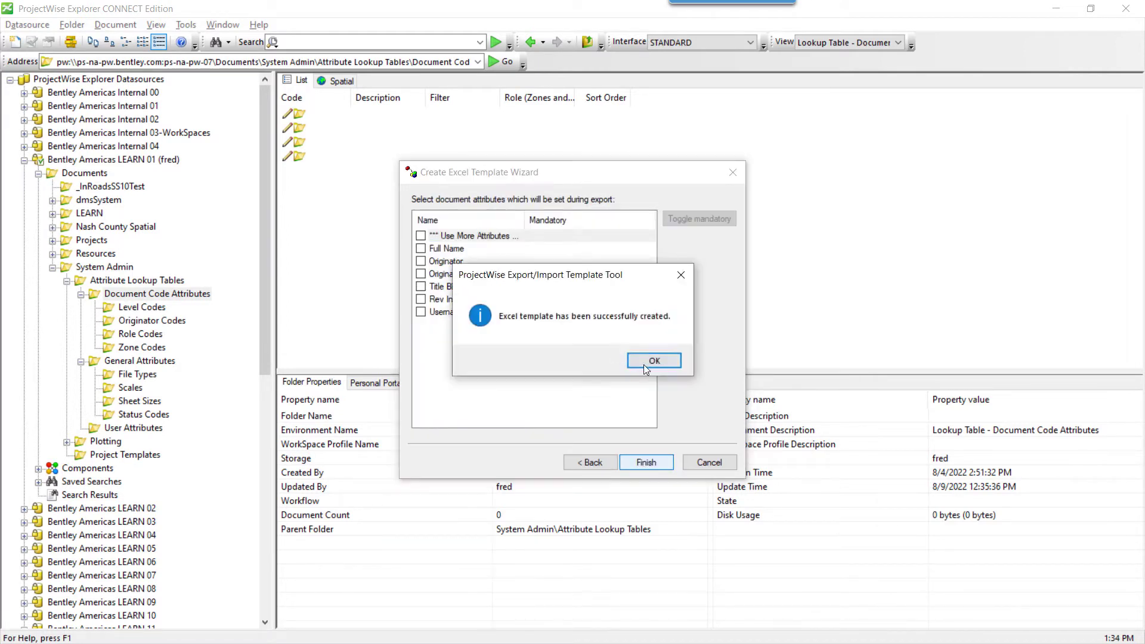
left_click(643, 364)
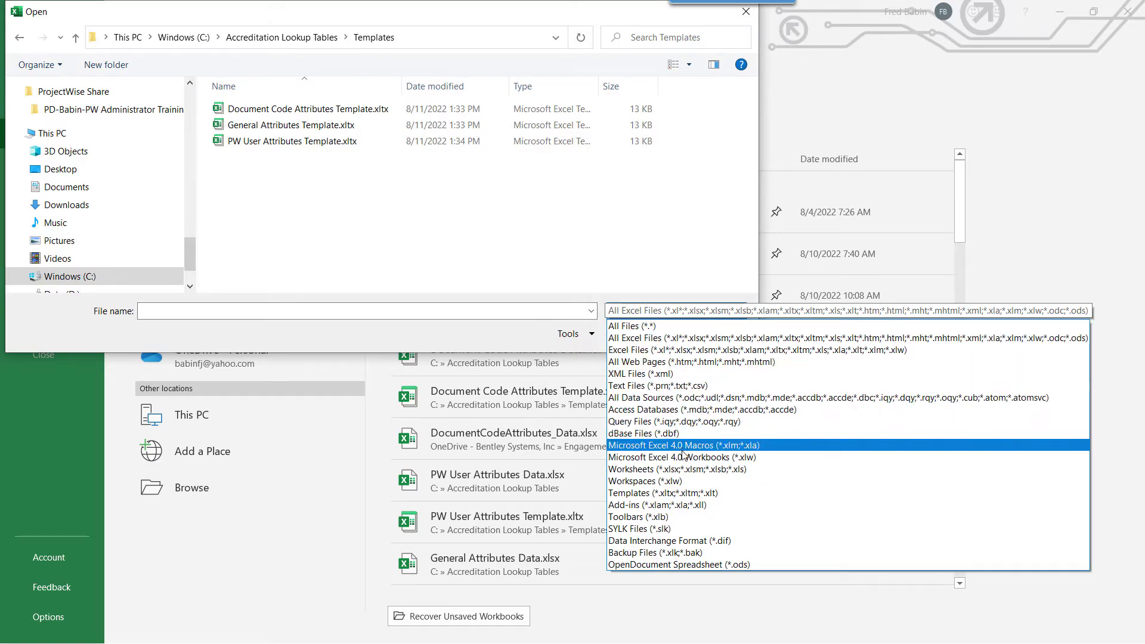
Filter to Templates and open Document Code Attributes Template.xltx in Excel
left_click(673, 495)
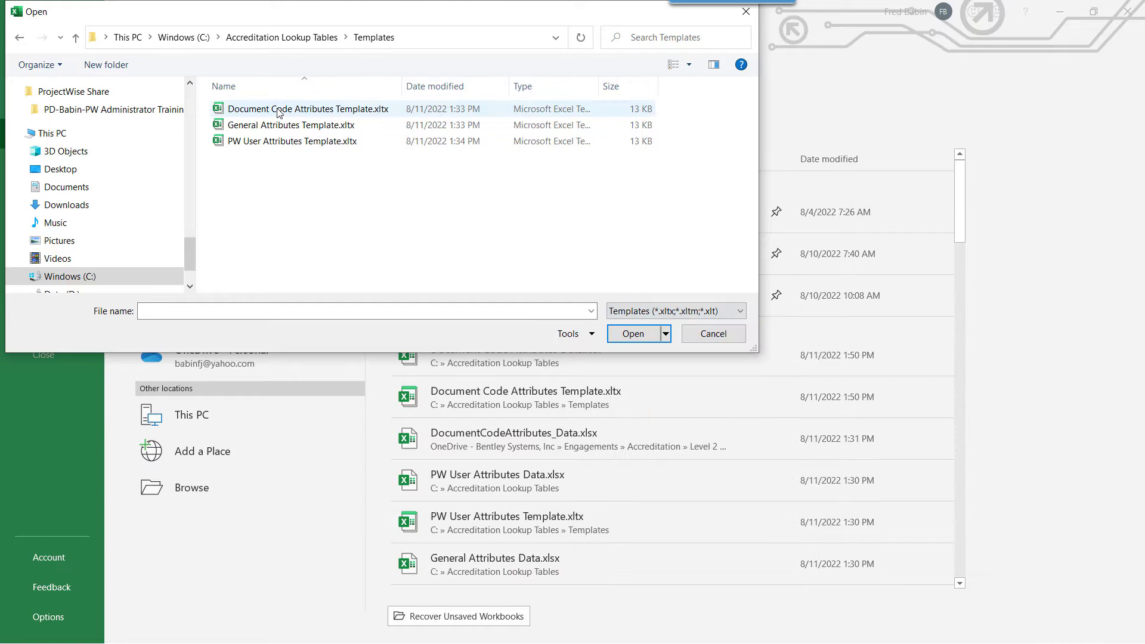
left_click(276, 110)
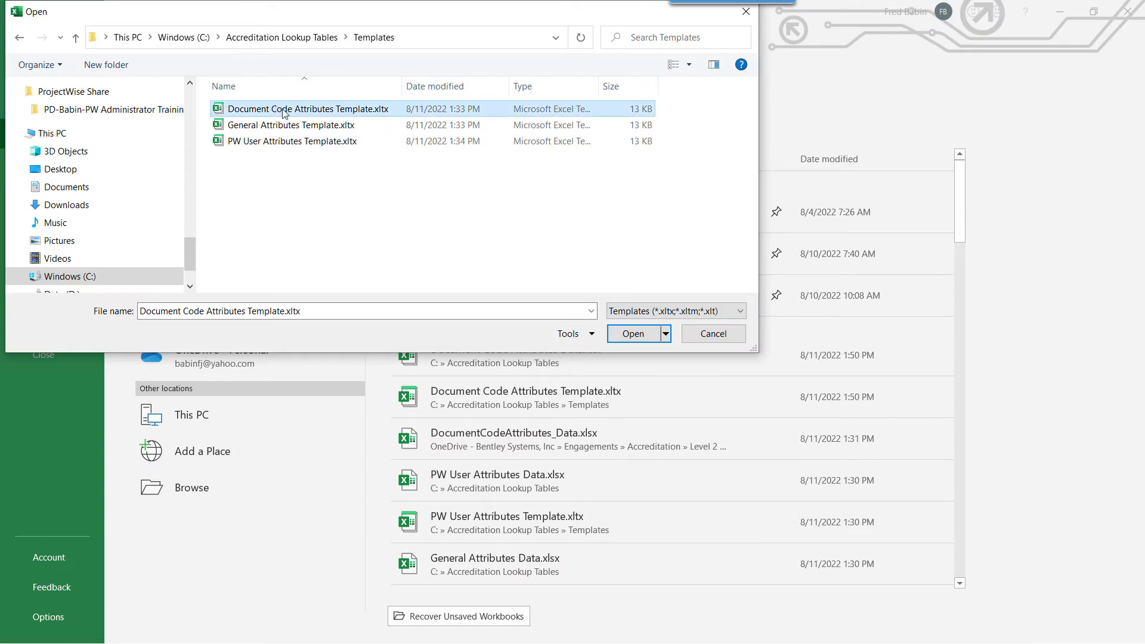
left_click(634, 334)
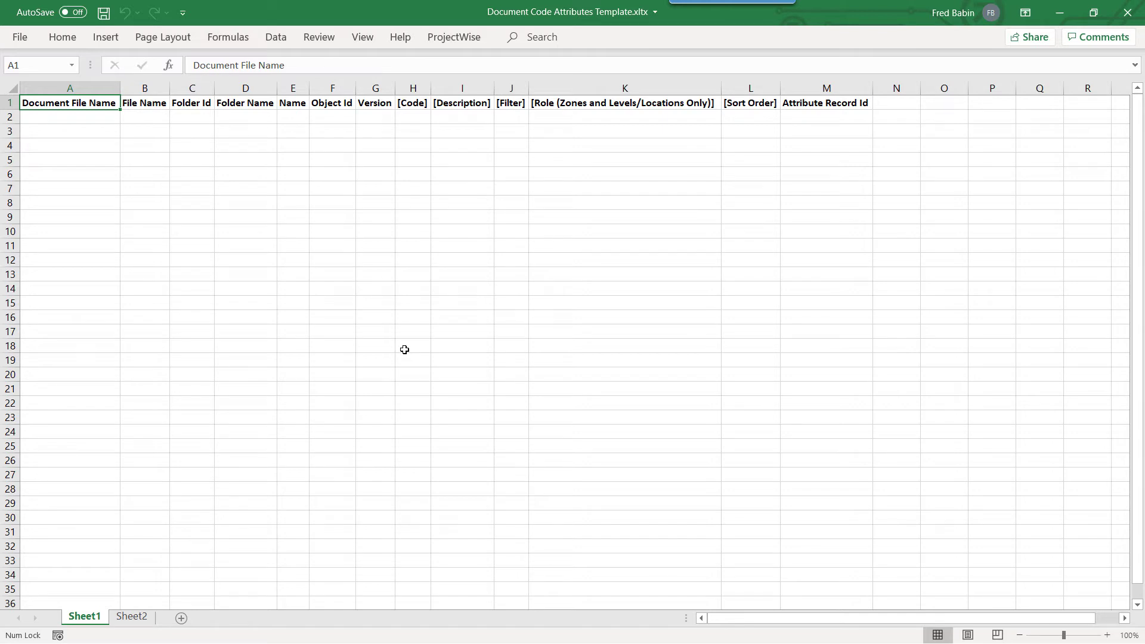
Delete the Folder Id, Object Id and Attribute Record Id header columns, leaving [Sort Order] last
left_click(194, 90)
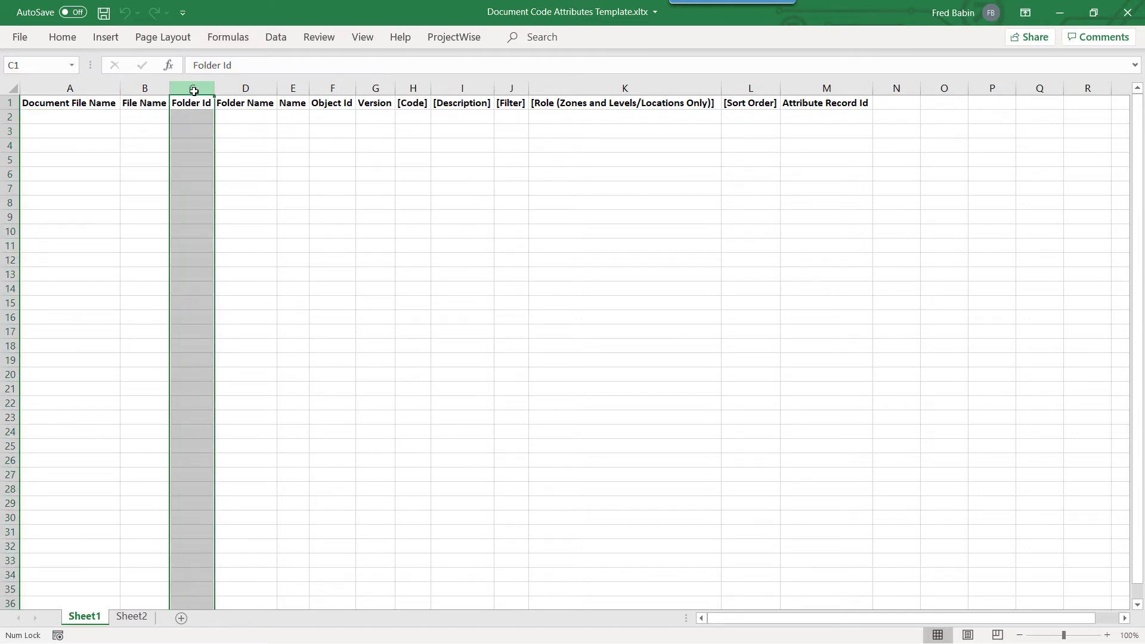
left_click(333, 88)
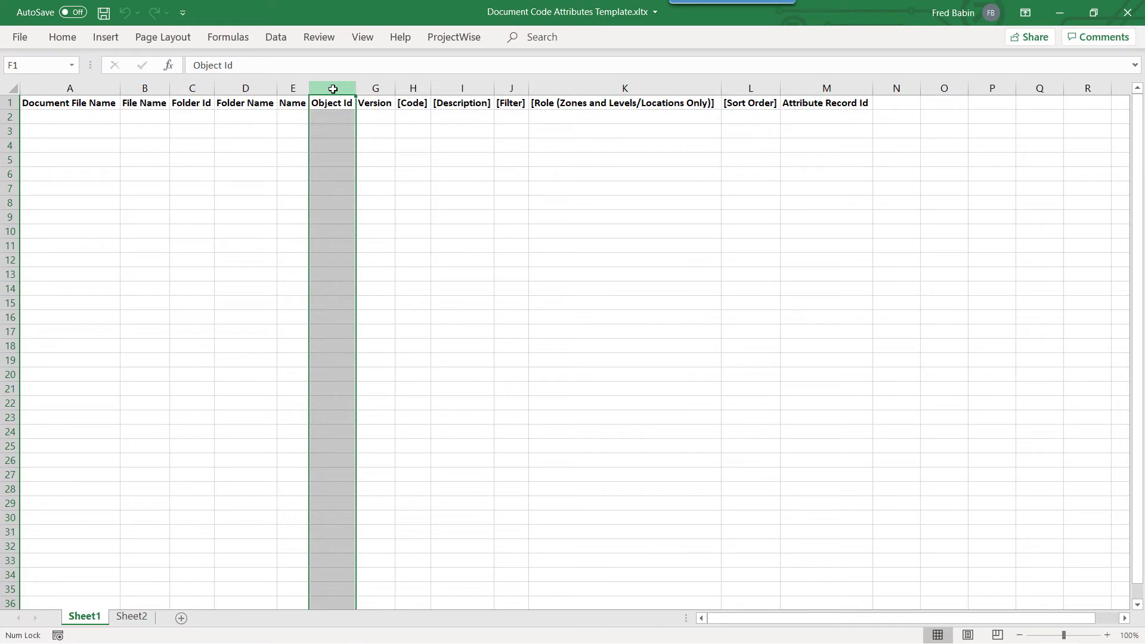
left_click(801, 88)
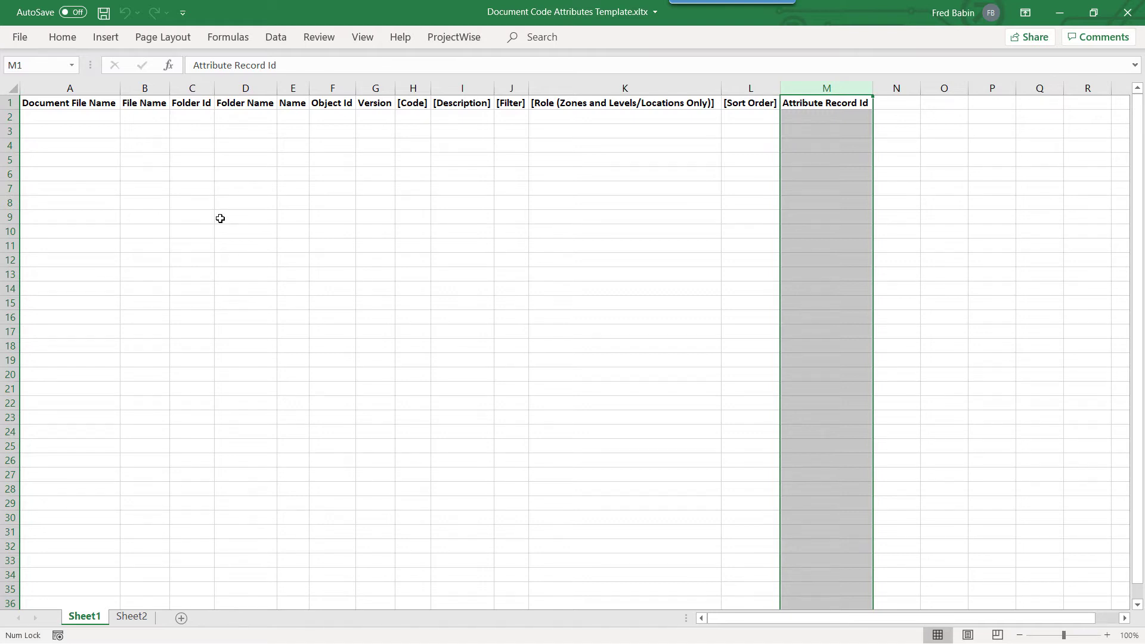
right_click(190, 88)
key("Escape")
right_click(189, 88)
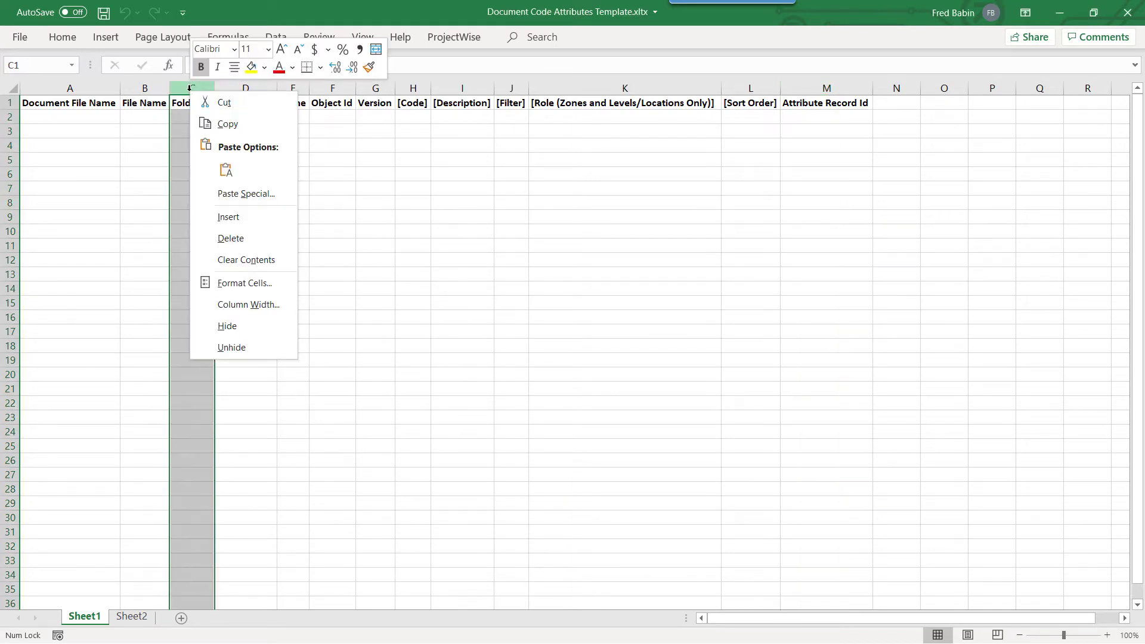
left_click(231, 238)
right_click(301, 88)
left_click(343, 238)
right_click(727, 89)
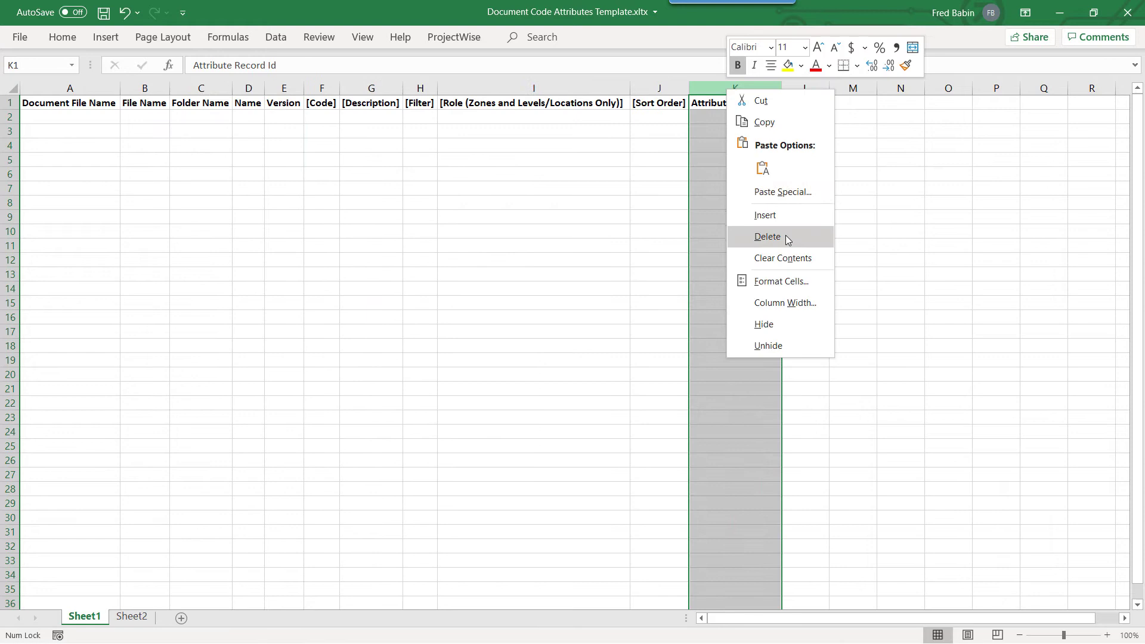
left_click(786, 238)
left_click(56, 117)
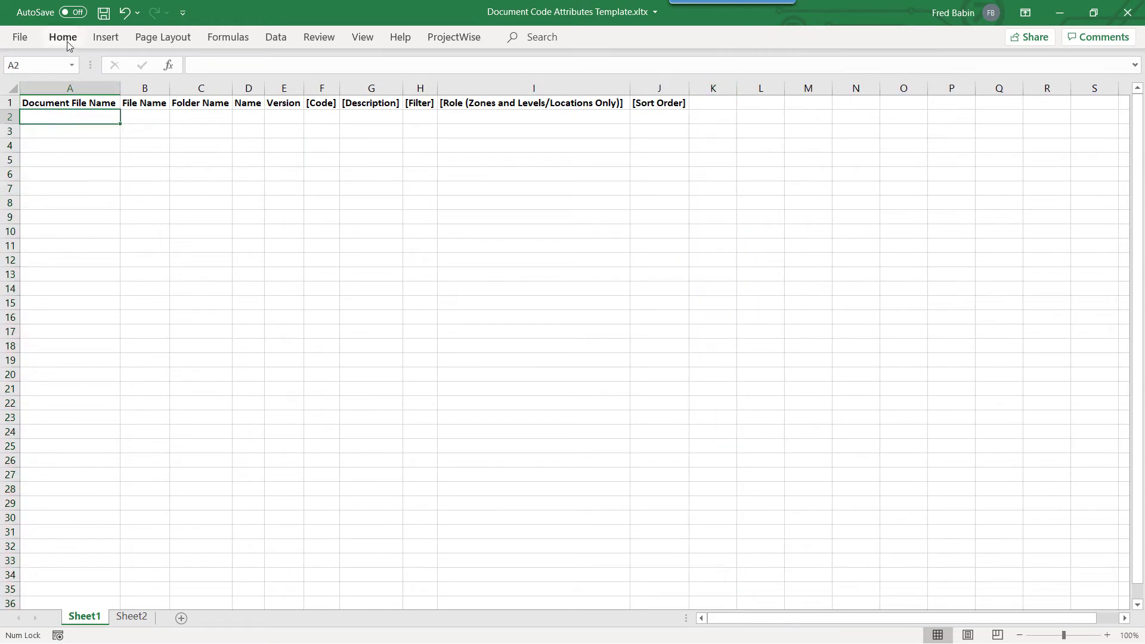
Save the Document Code template, then remove the three ID columns from General Attributes and save
left_click(100, 17)
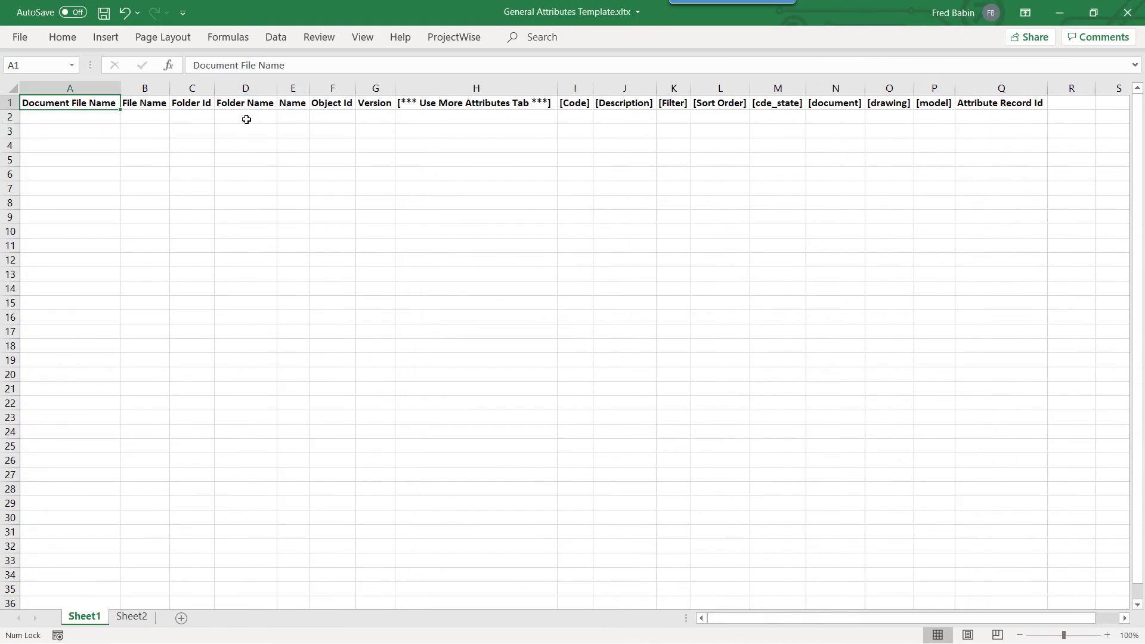
right_click(199, 88)
left_click(251, 235)
right_click(306, 88)
left_click(343, 234)
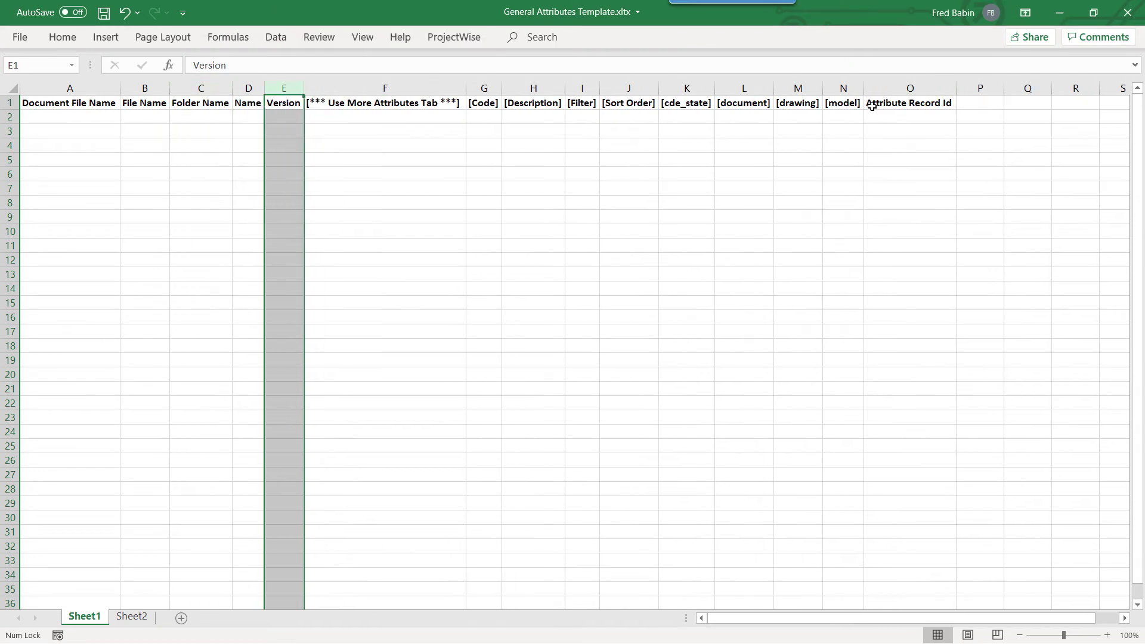
right_click(888, 89)
left_click(924, 233)
left_click(104, 12)
In PW User Attributes Template, delete Folder Id, Object Id and Attribute Record Id, then save
left_click(20, 37)
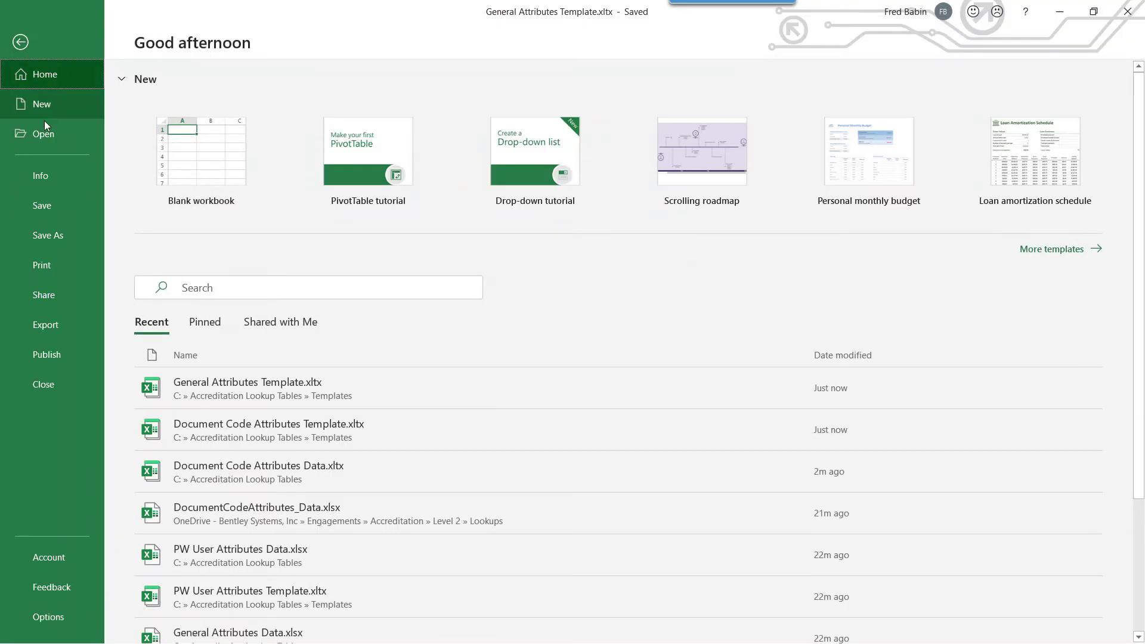
left_click(44, 133)
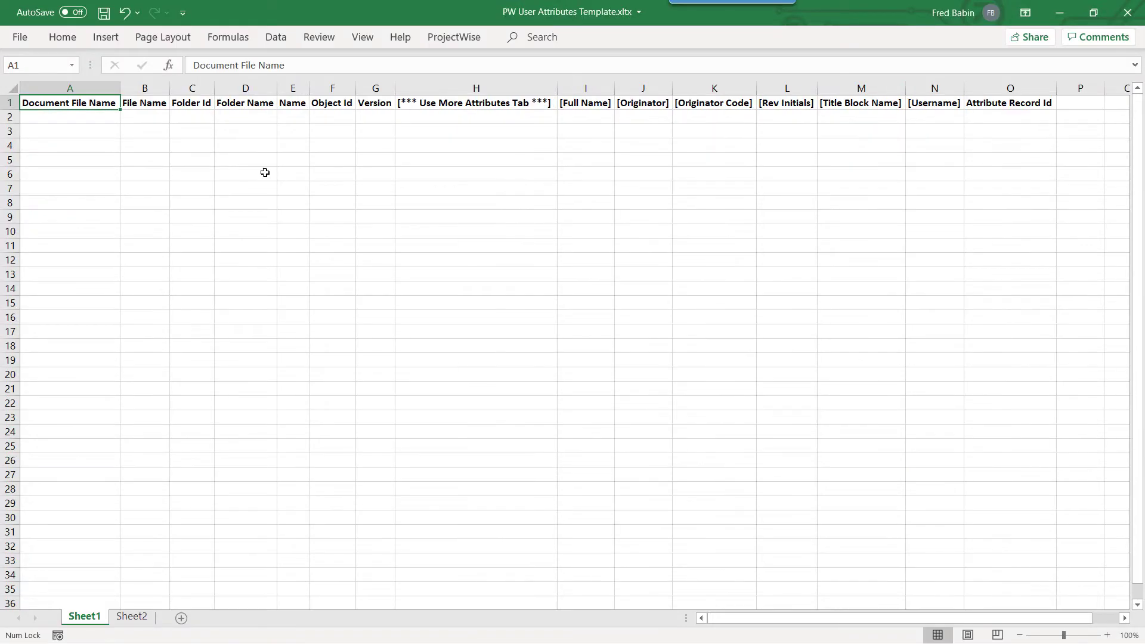
right_click(201, 89)
left_click(253, 229)
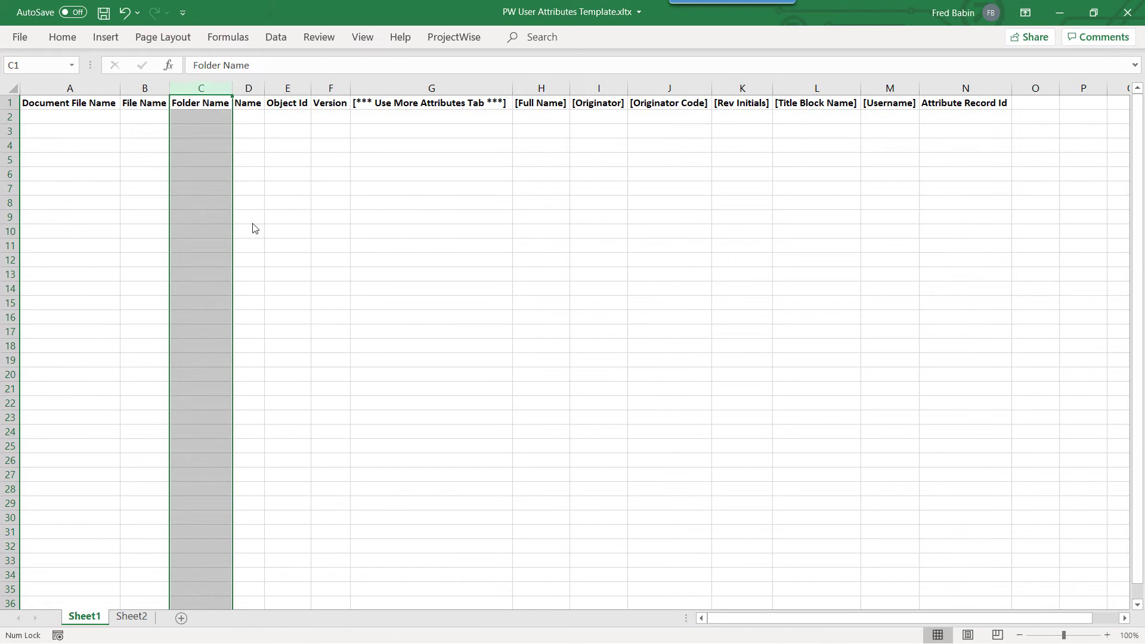
right_click(287, 88)
left_click(333, 239)
right_click(894, 89)
left_click(942, 238)
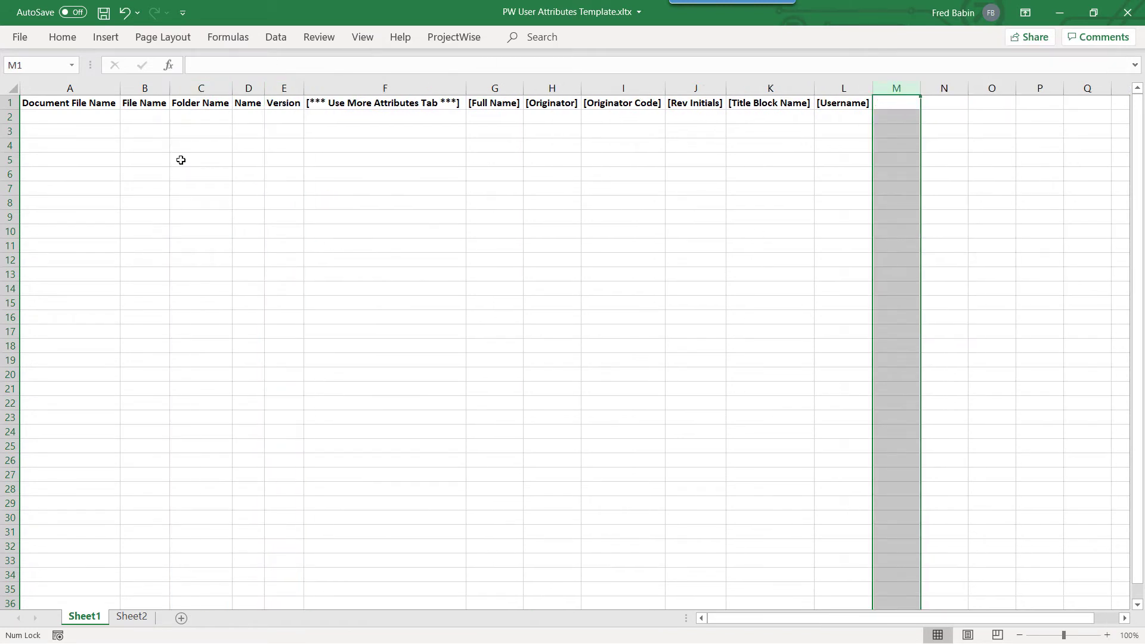
key("ctrl+s")
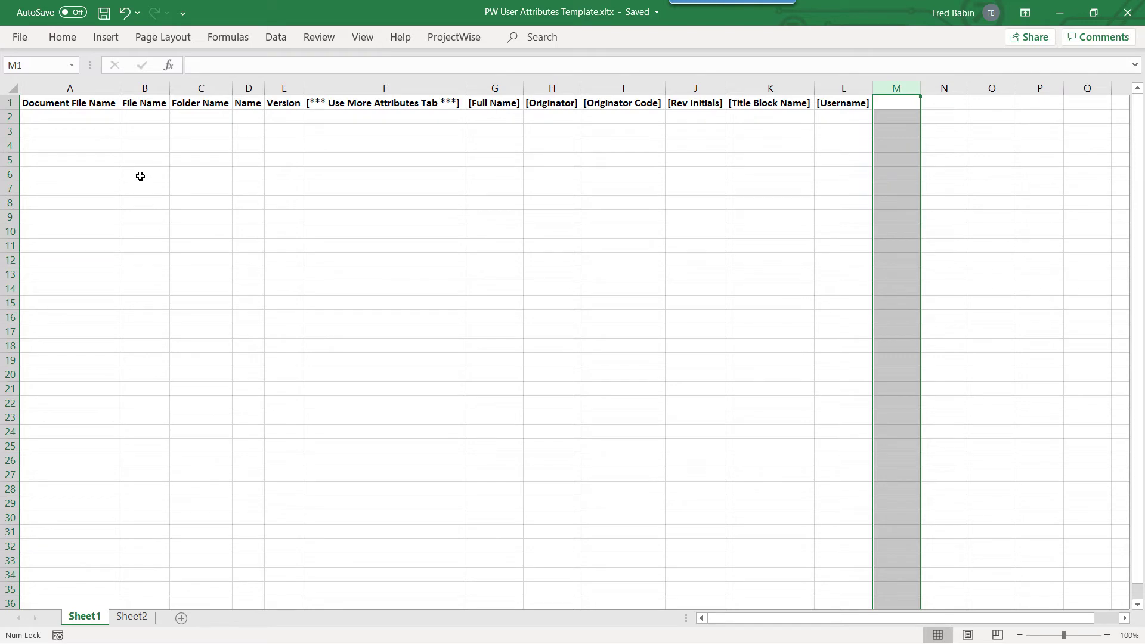
left_click(122, 140)
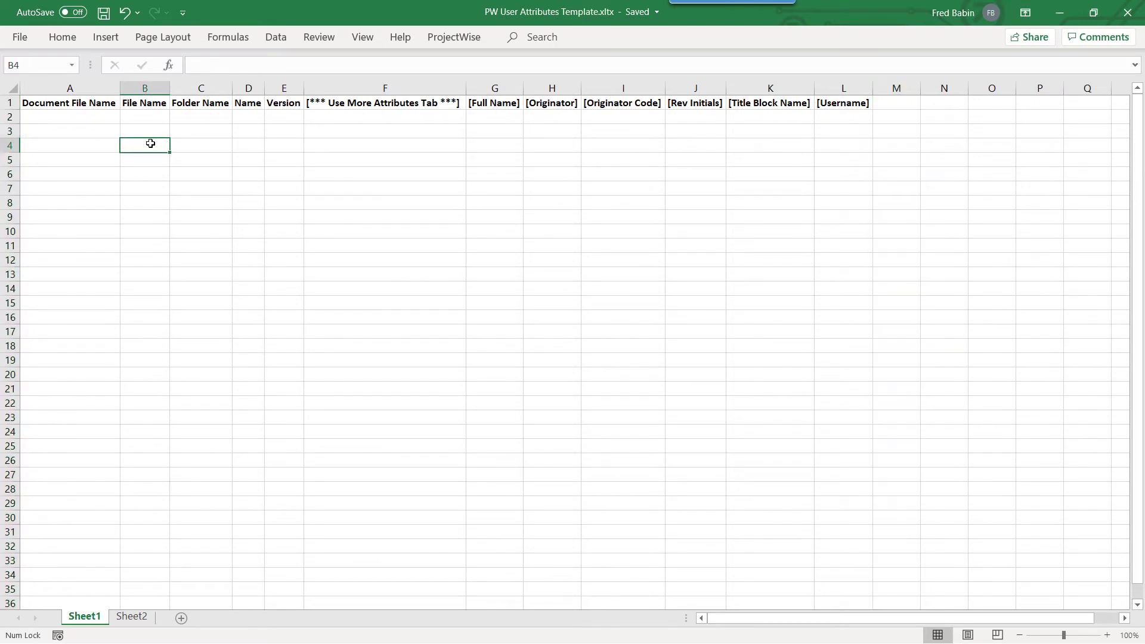
Save the PW User template as 'PW User Attributes Data.xlsx' in Accreditation Lookup Tables
left_click(19, 39)
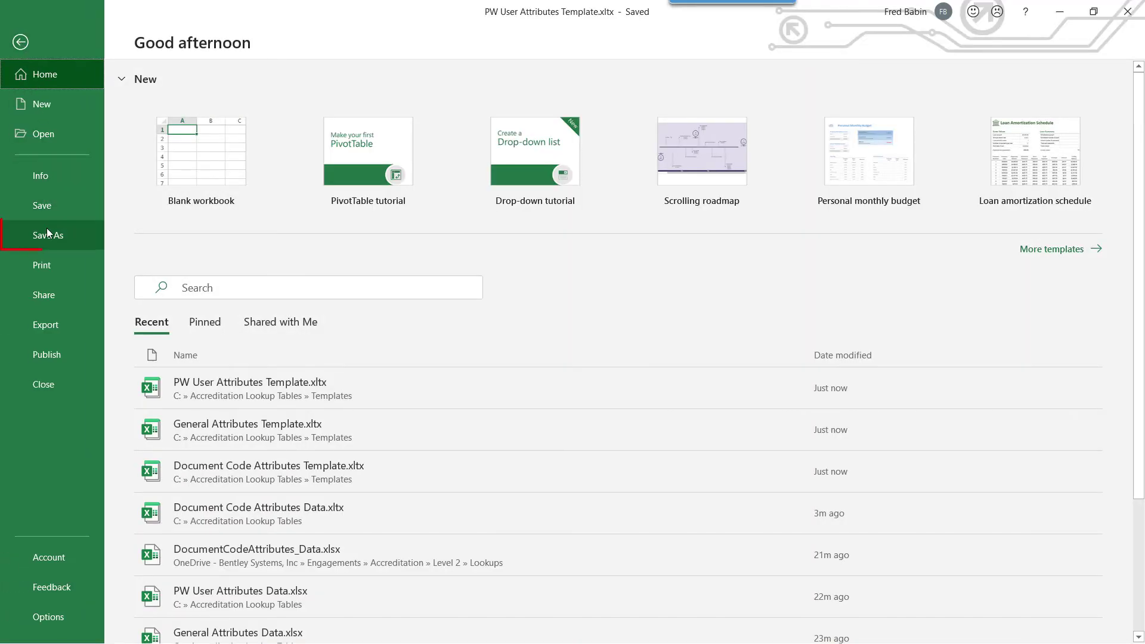
left_click(46, 232)
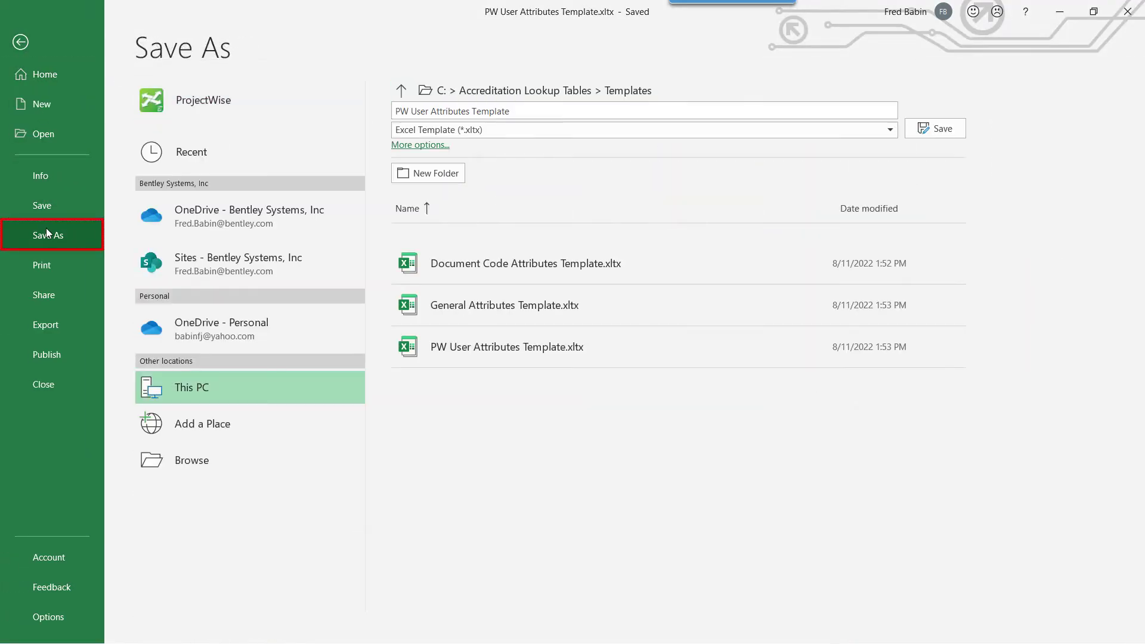
left_click(530, 129)
left_click(471, 149)
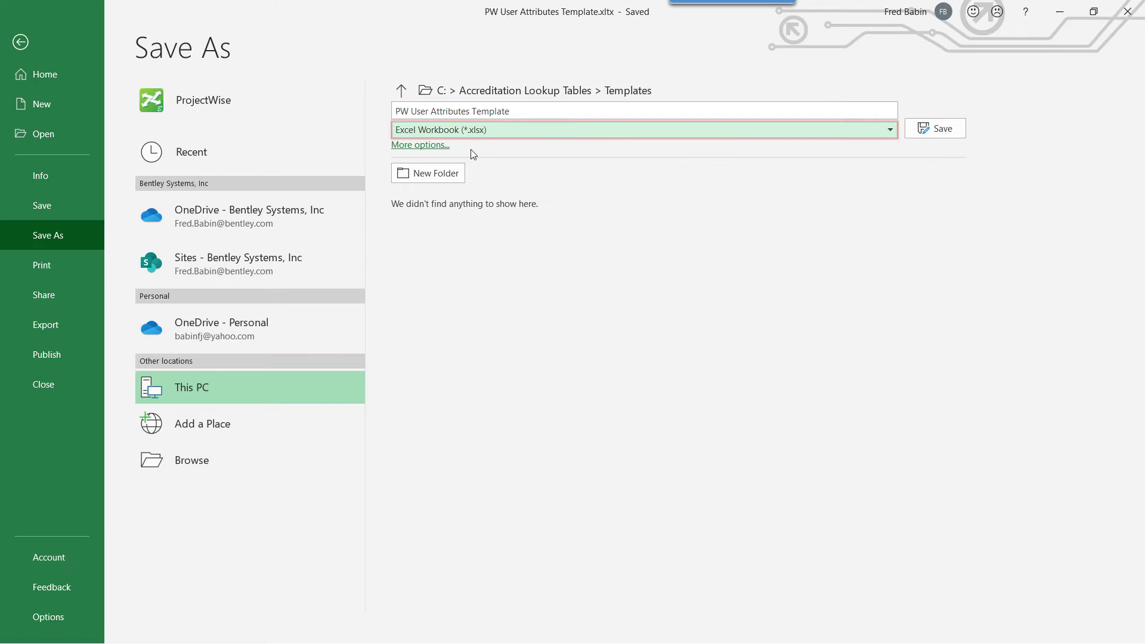
left_click(182, 463)
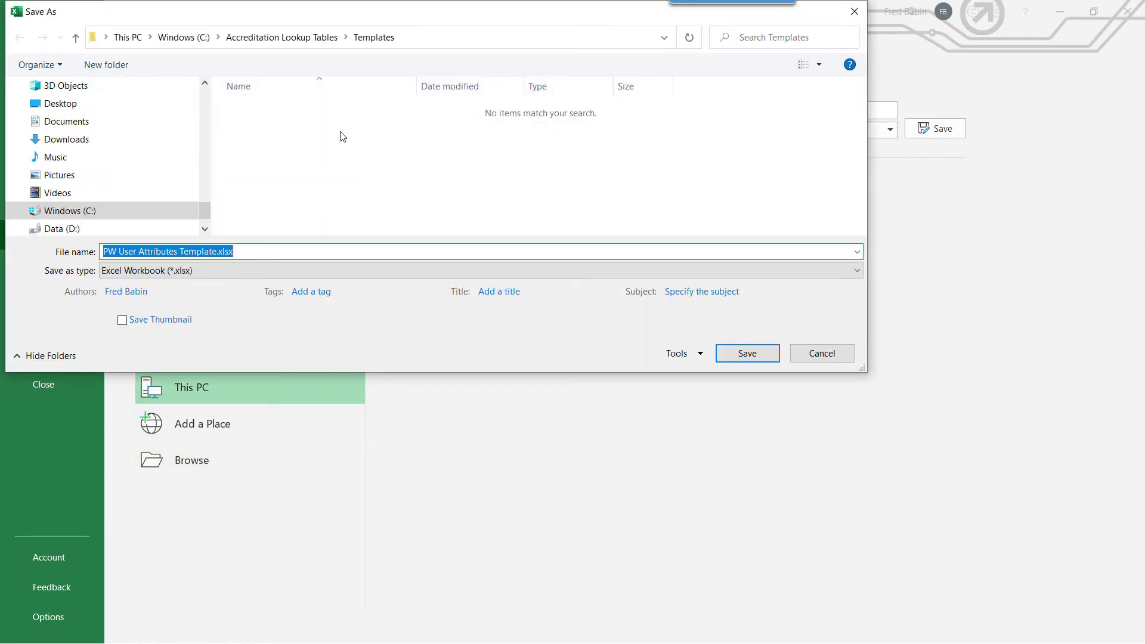
left_click(277, 38)
left_click(186, 251)
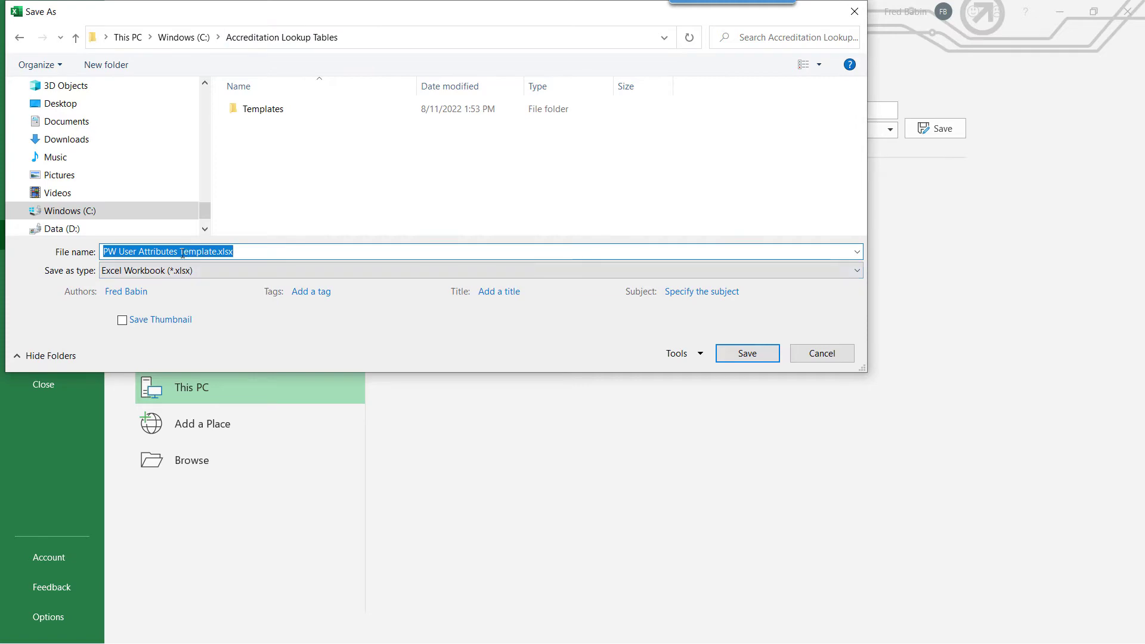
left_click_drag(182, 251, 340, 253)
type("Data")
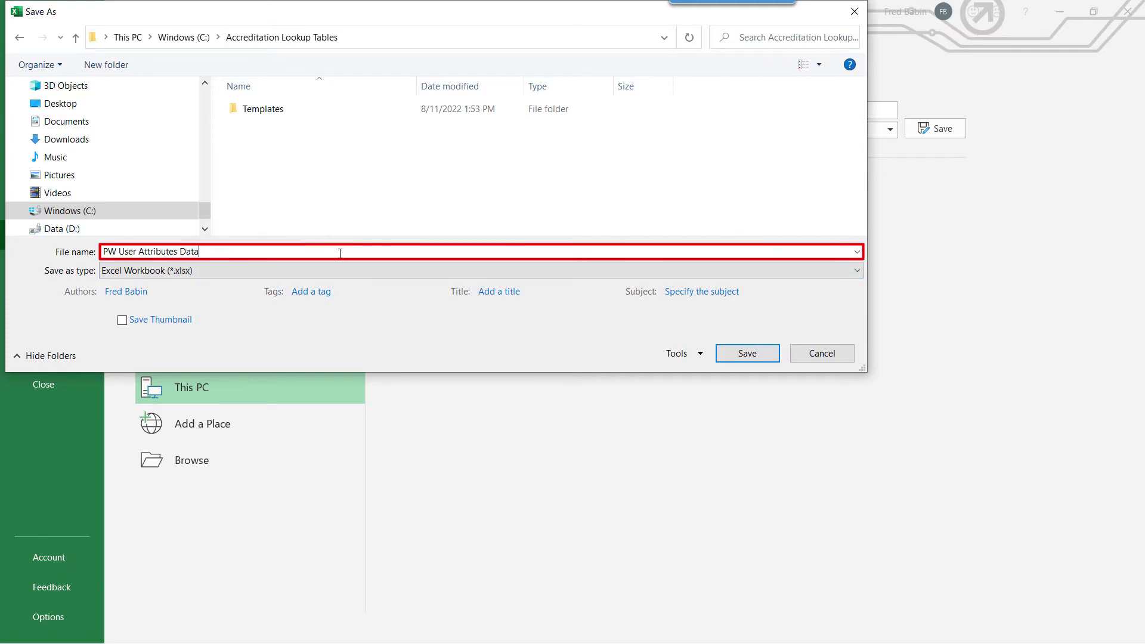
key("Return")
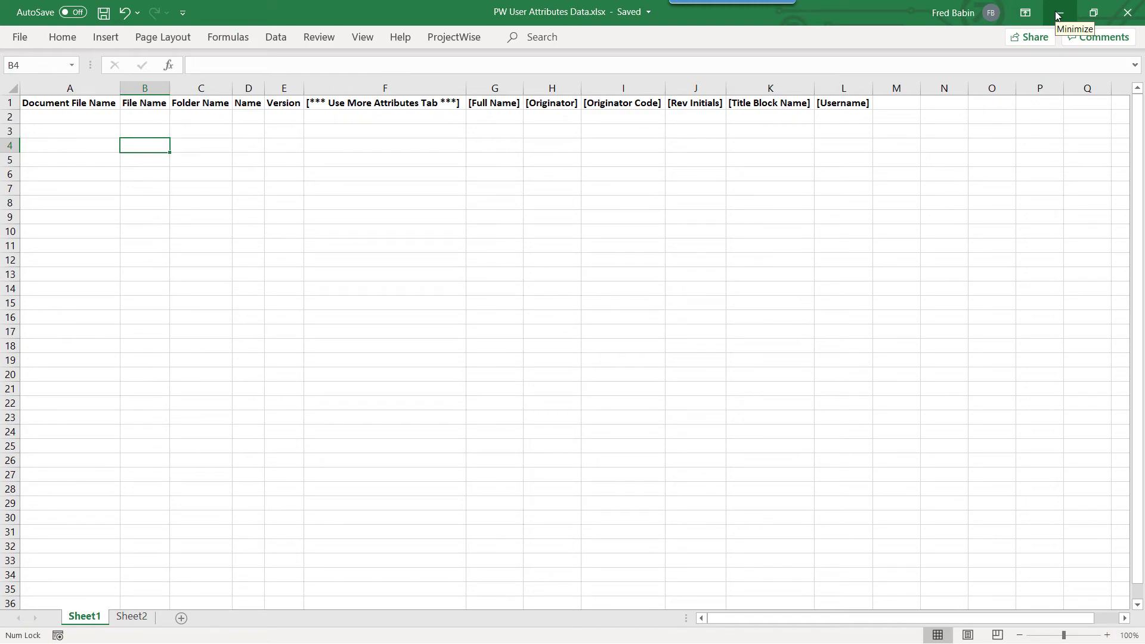
left_click(1058, 13)
Save the General template as 'General Attributes Data.xlsx' in Accreditation Lookup Tables
left_click(17, 37)
left_click(48, 234)
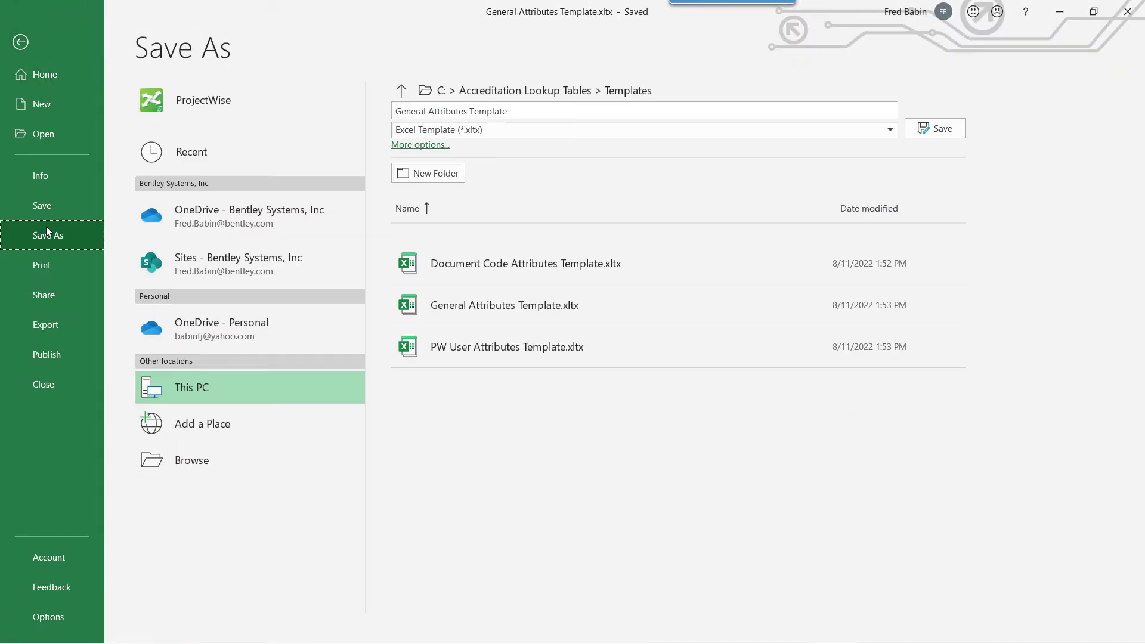
left_click(474, 129)
left_click(468, 149)
left_click(524, 90)
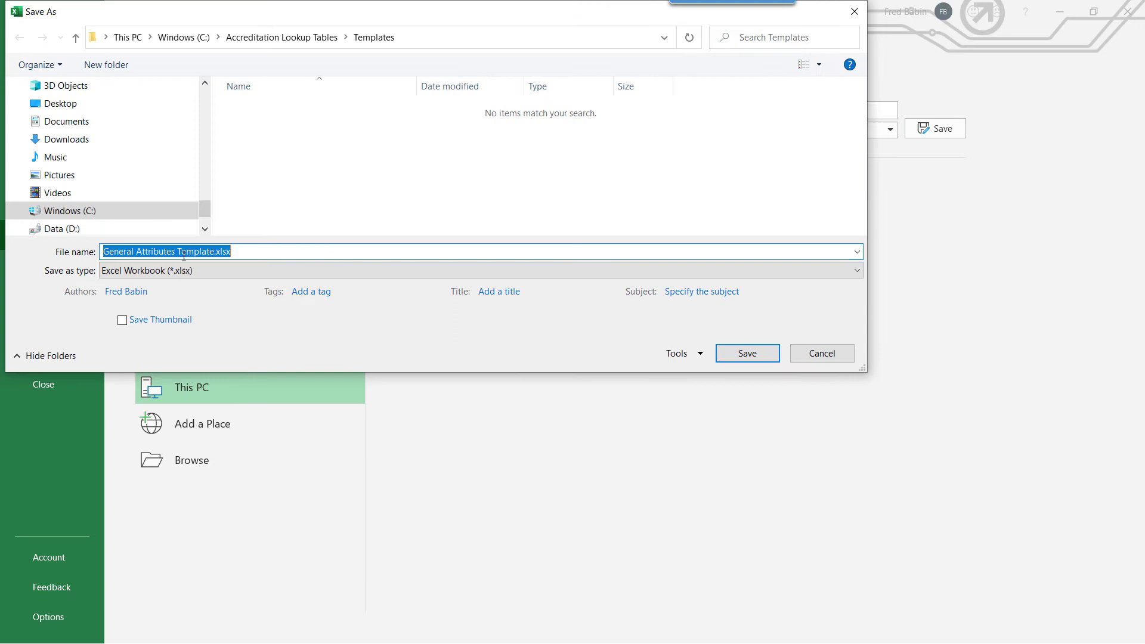
left_click(282, 37)
left_click(184, 251)
double_click(196, 251)
type("Data")
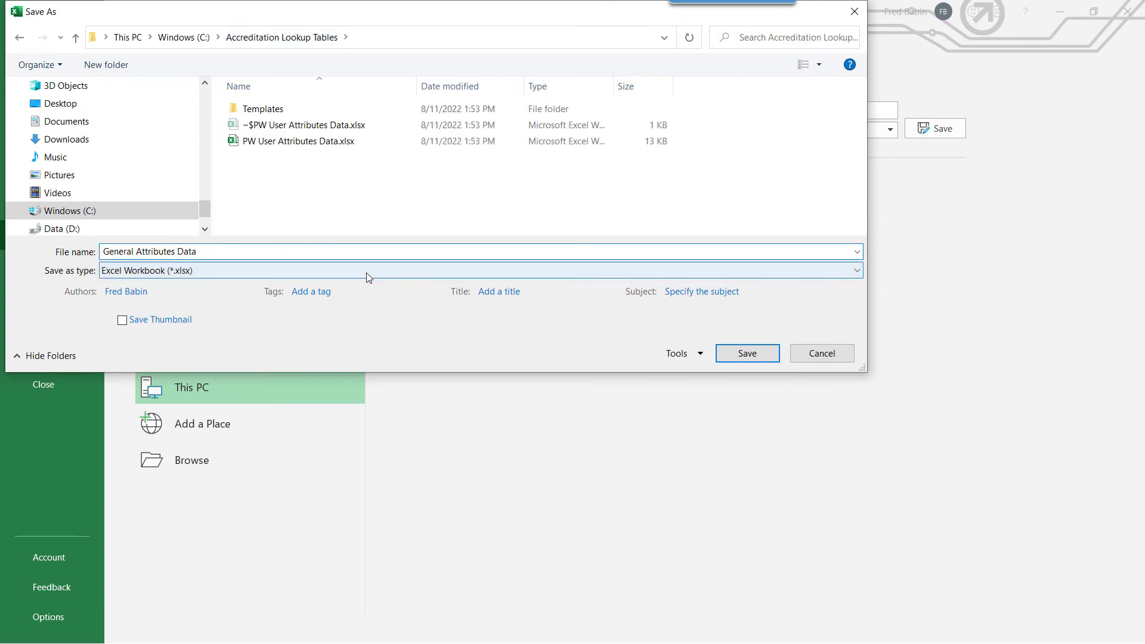
left_click(747, 353)
left_click(1059, 12)
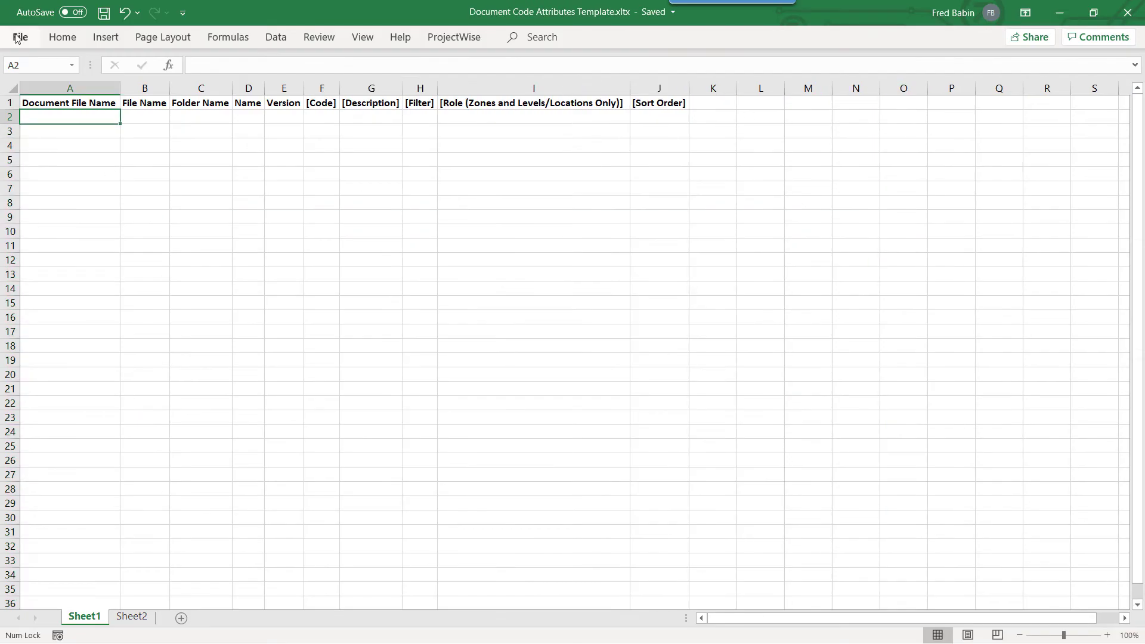
Save the Document Code template as 'Document Code Attributes Data.xlsx' in Accreditation Lookup Tables
left_click(18, 38)
left_click(98, 235)
left_click(535, 132)
left_click(534, 149)
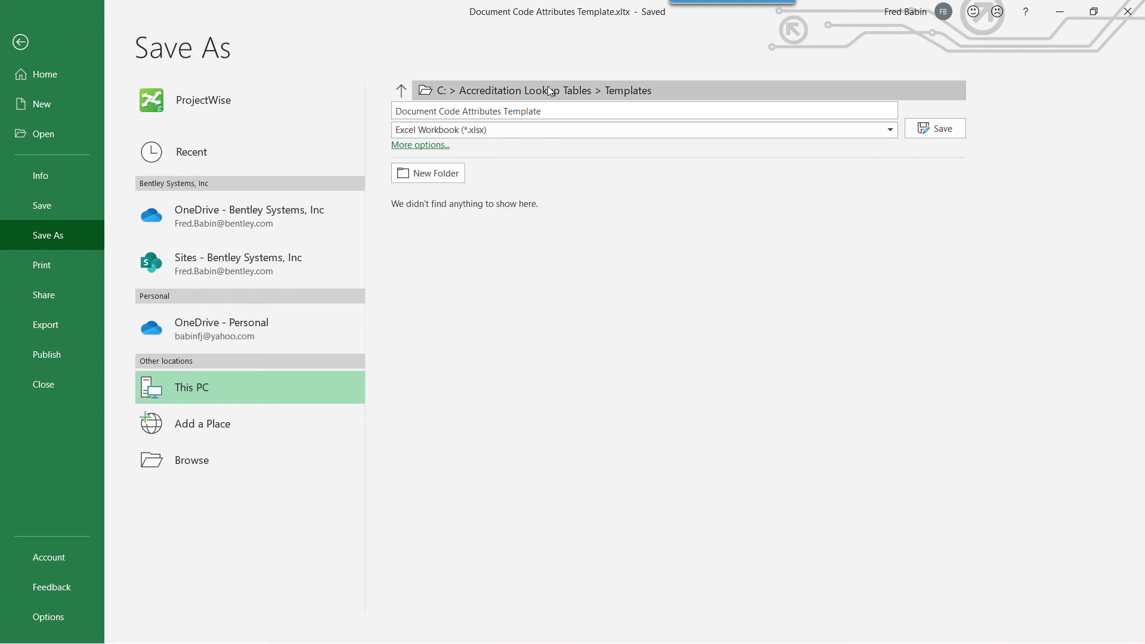
left_click(549, 90)
double_click(221, 251)
left_click(281, 37)
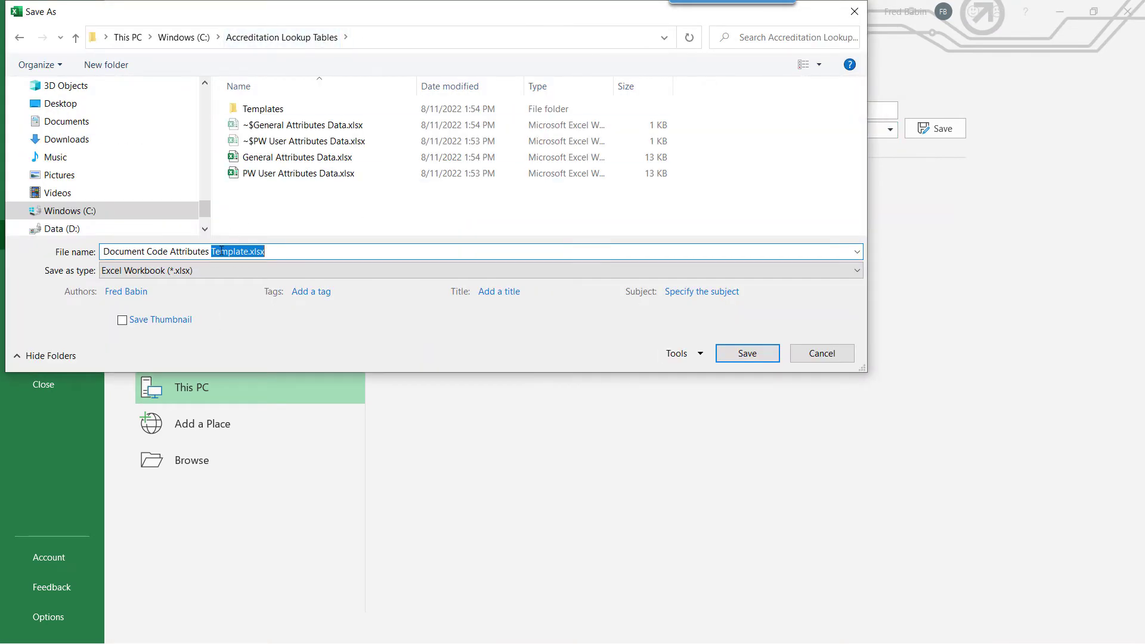
type("Data")
left_click(335, 210)
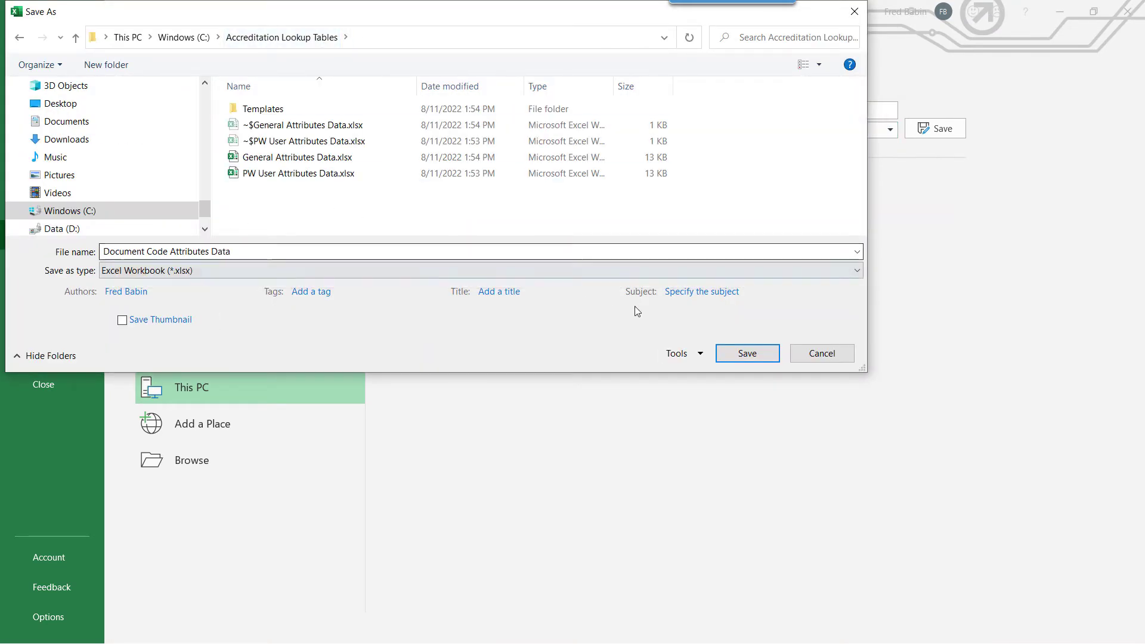
left_click(774, 353)
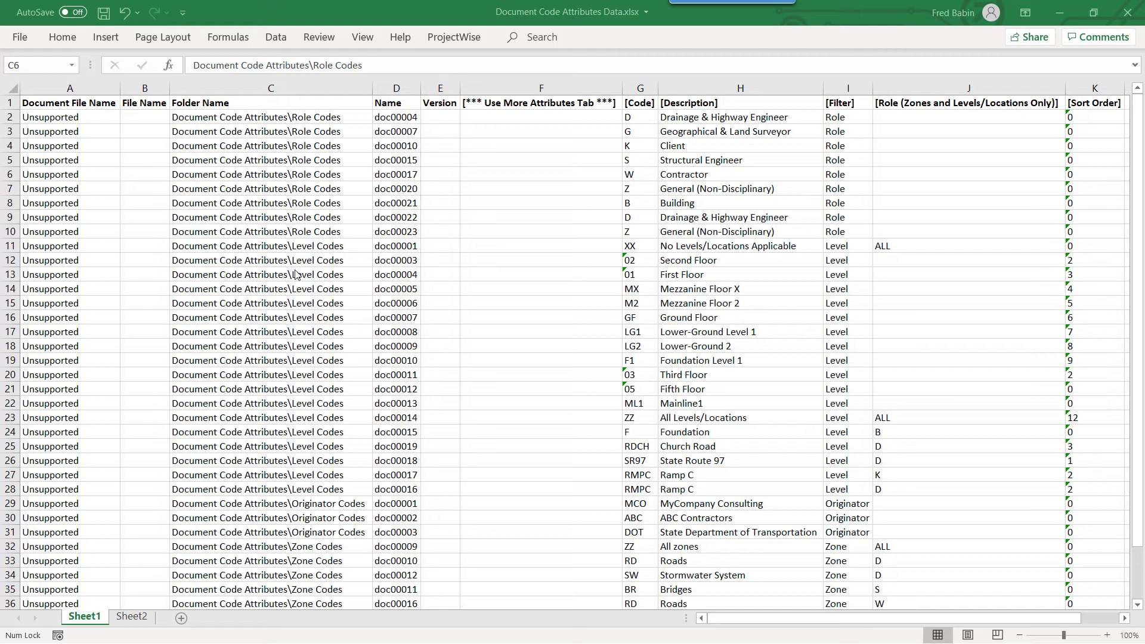
Inspect row 2: the folder path in C2, name doc00004 and cells F2 through I2
left_click(223, 106)
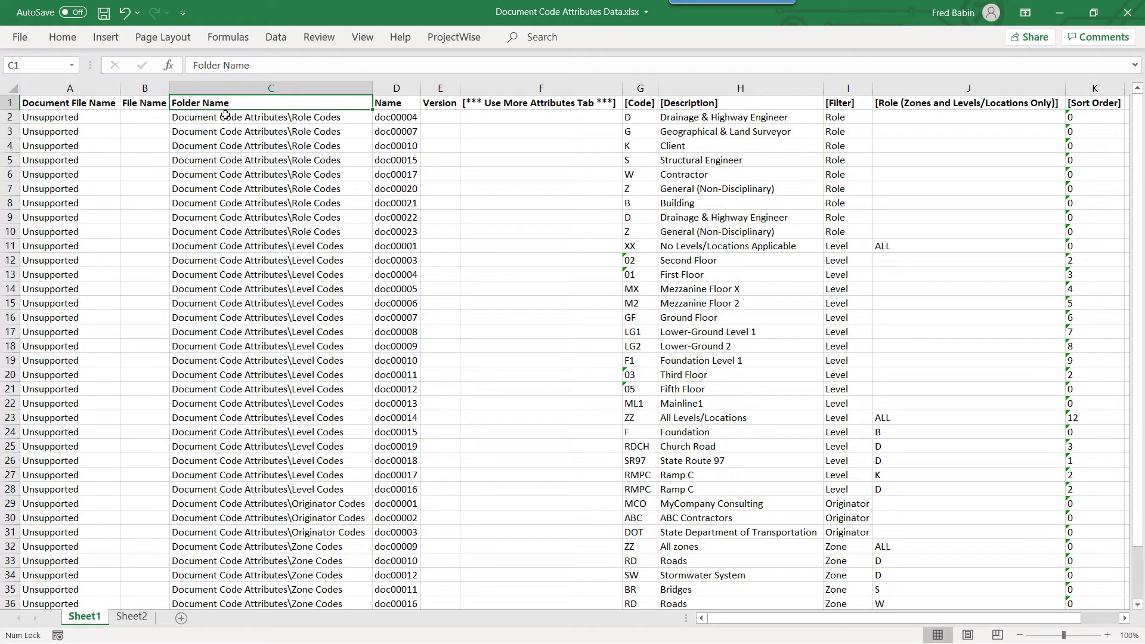
left_click(230, 119)
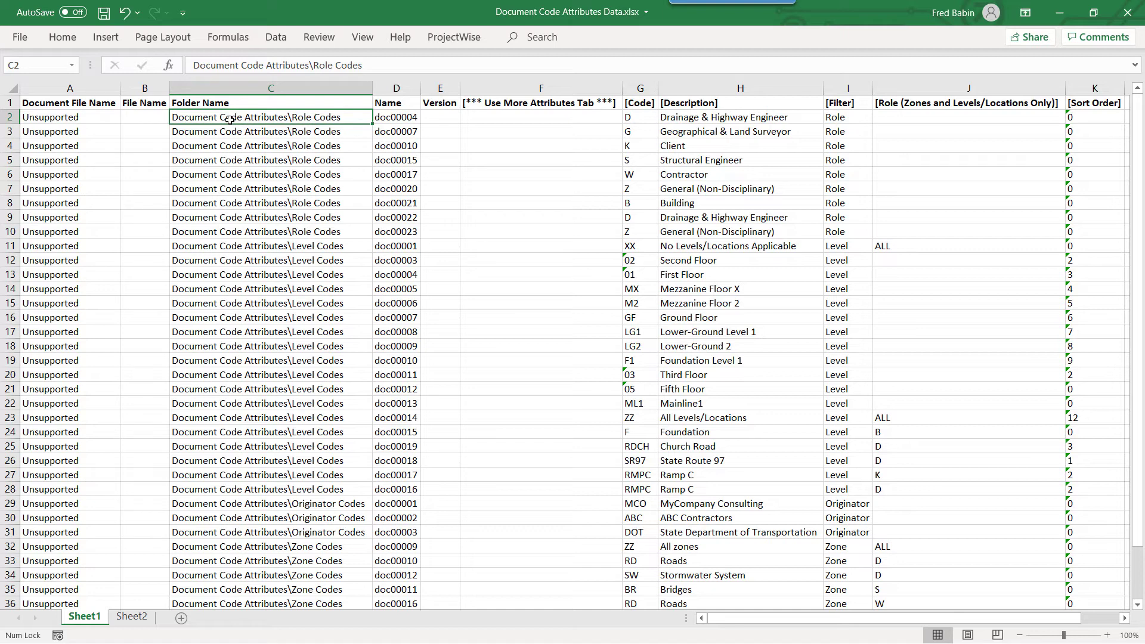
key("Tab")
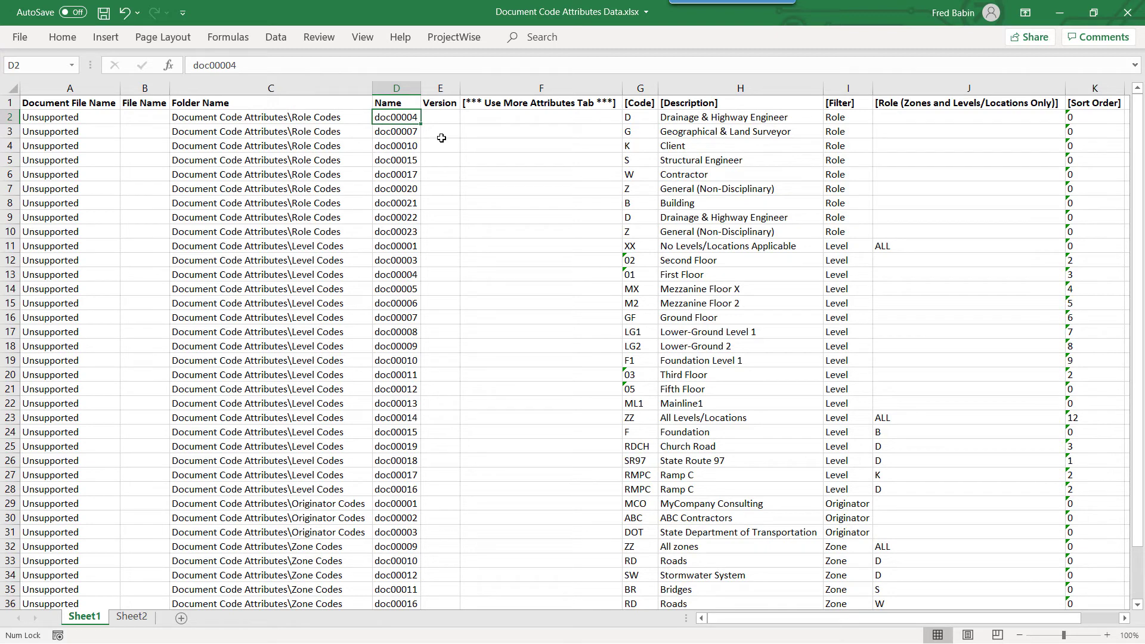
left_click(561, 119)
left_click_drag(570, 117, 1103, 119)
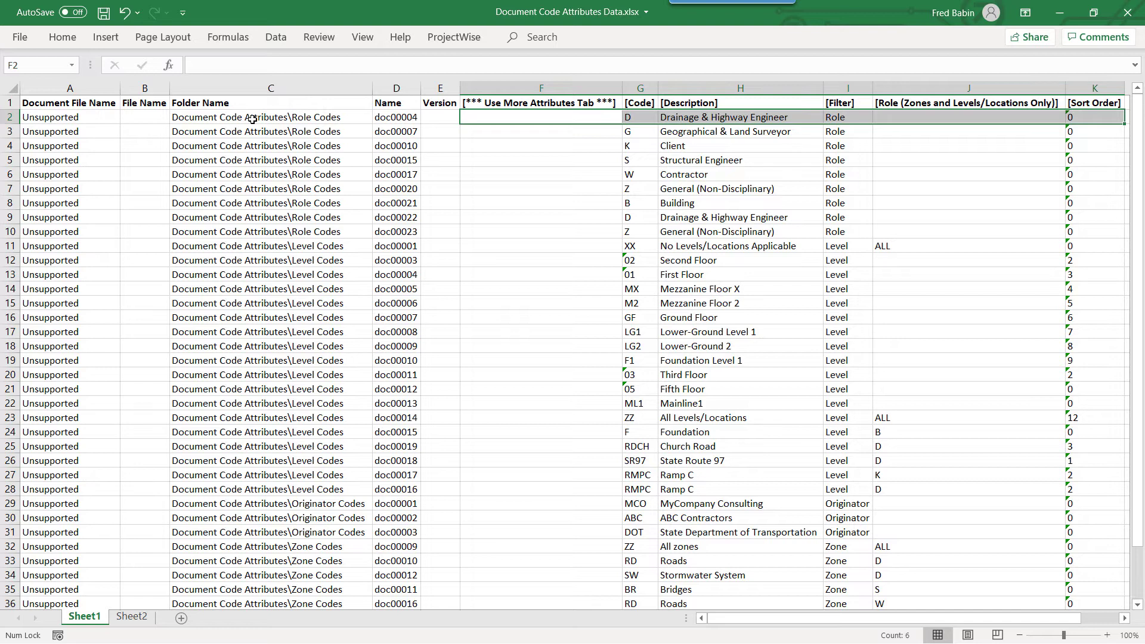
Review the Role, Level, Originator and Zone Codes folder paths in column C, then minimize
left_click_drag(253, 119, 275, 287)
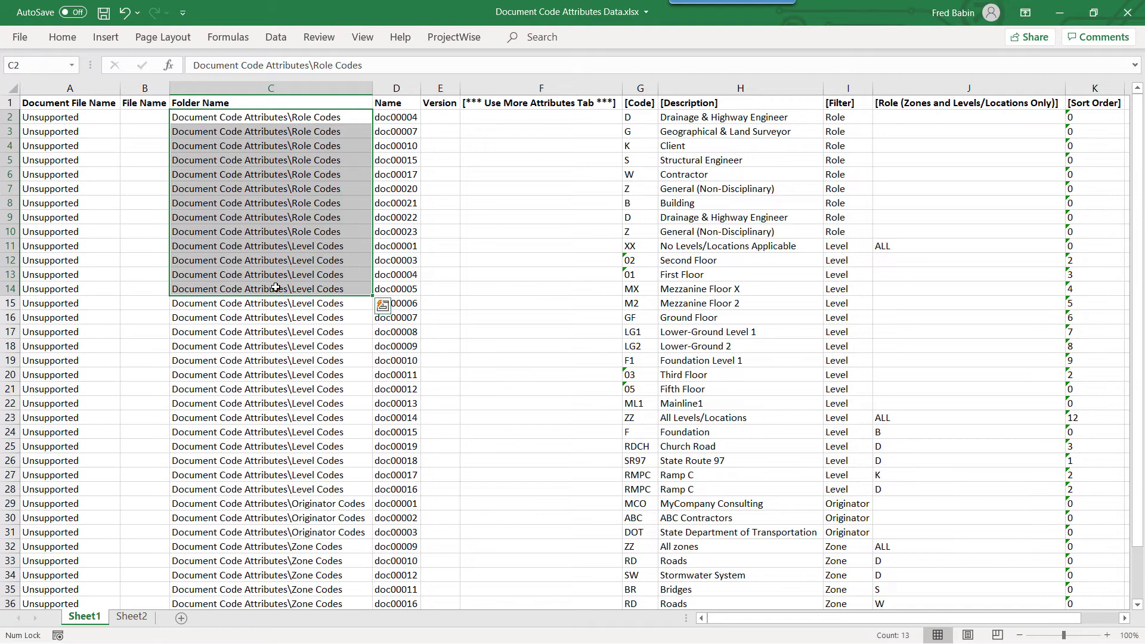
left_click(304, 189)
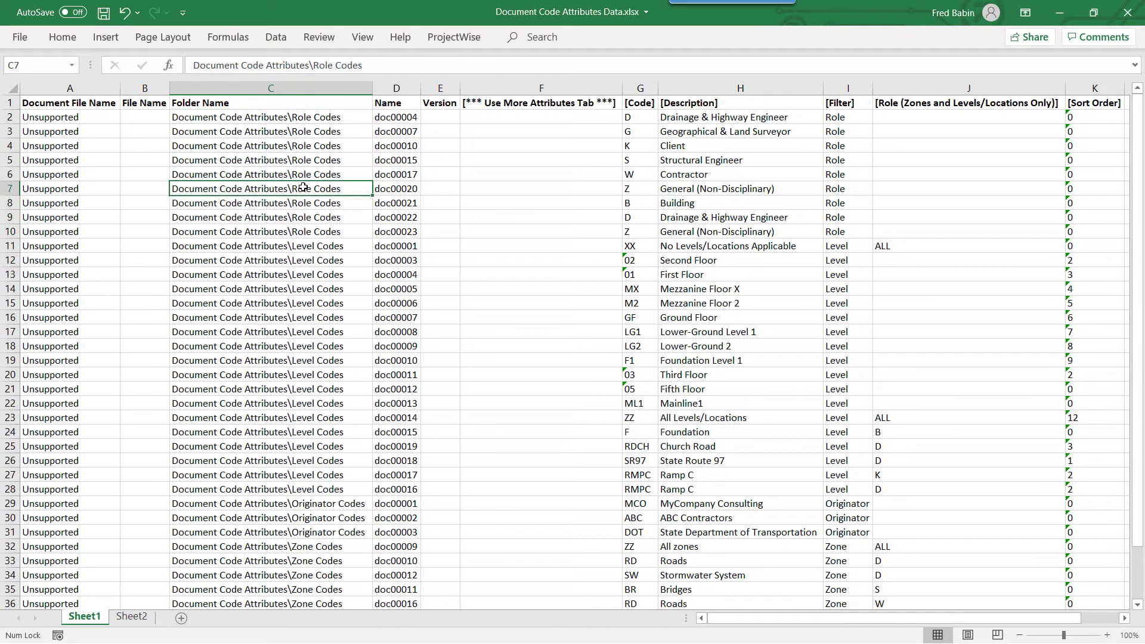
left_click(307, 273)
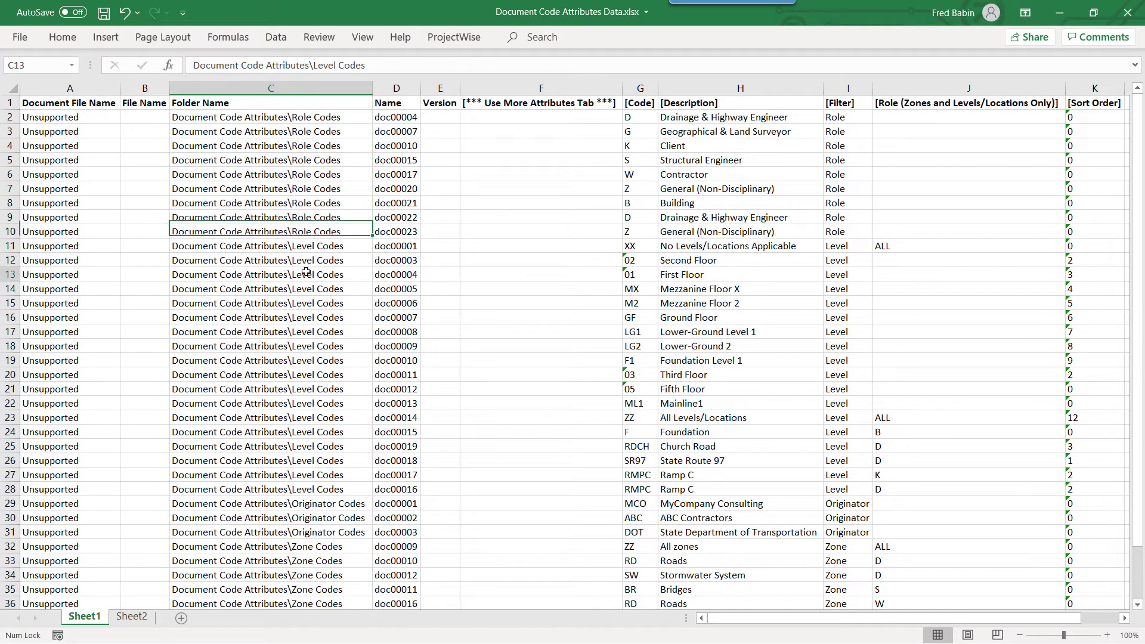
left_click(315, 504)
scroll(305, 408, "down", 6)
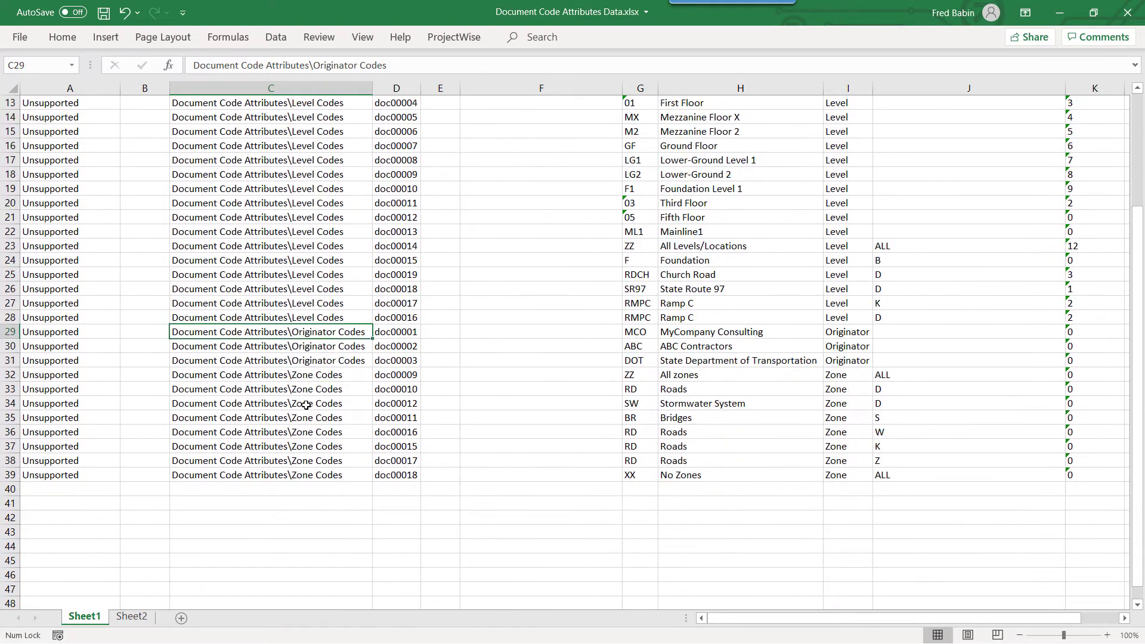
left_click(312, 341)
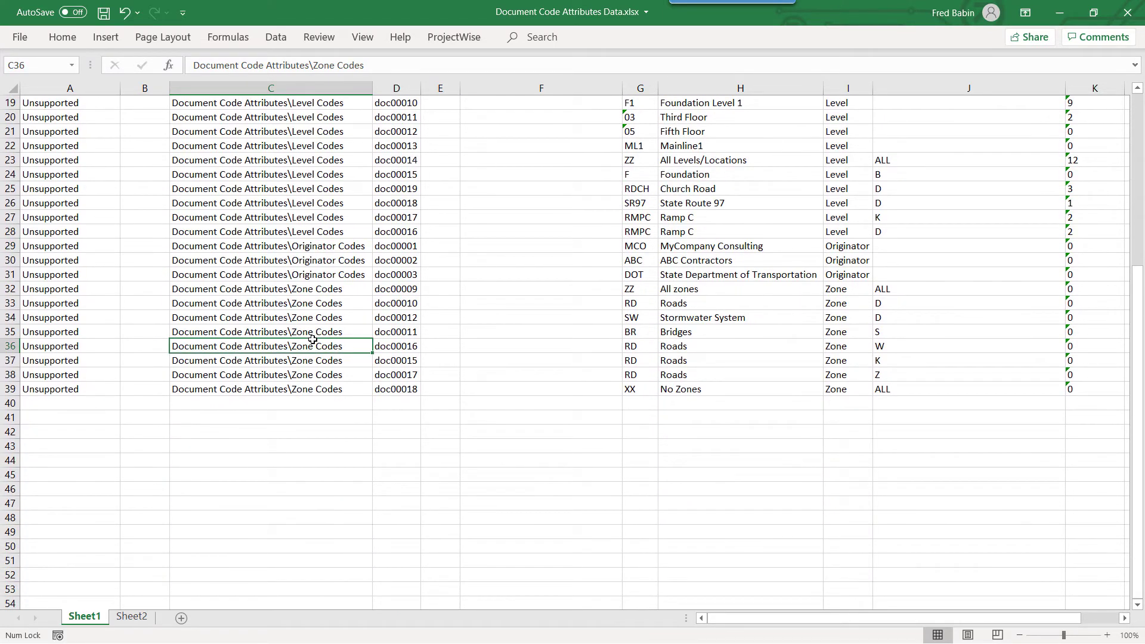
scroll(313, 339, "up", 6)
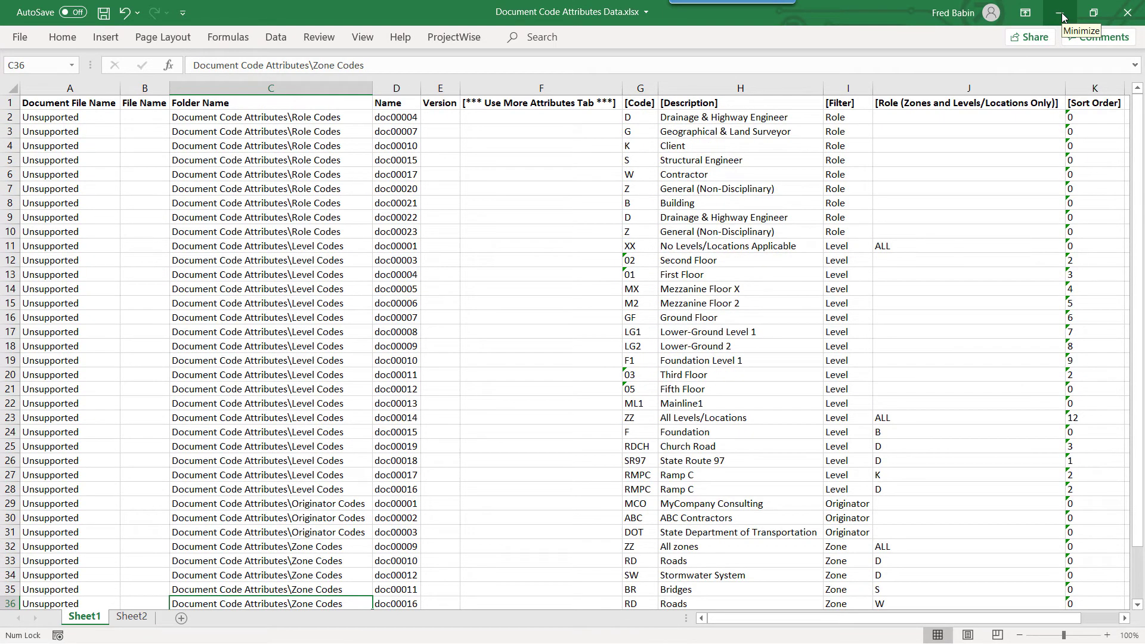
left_click(1060, 13)
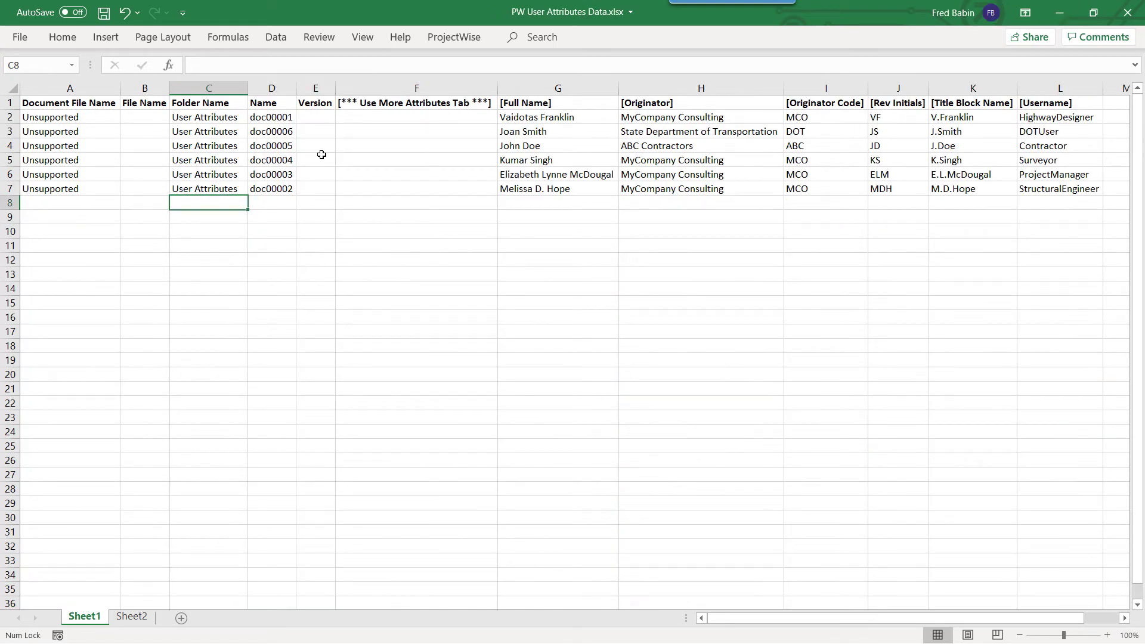
Inspect the User Attributes folder name in C2 and the Username value in row 2
left_click(223, 118)
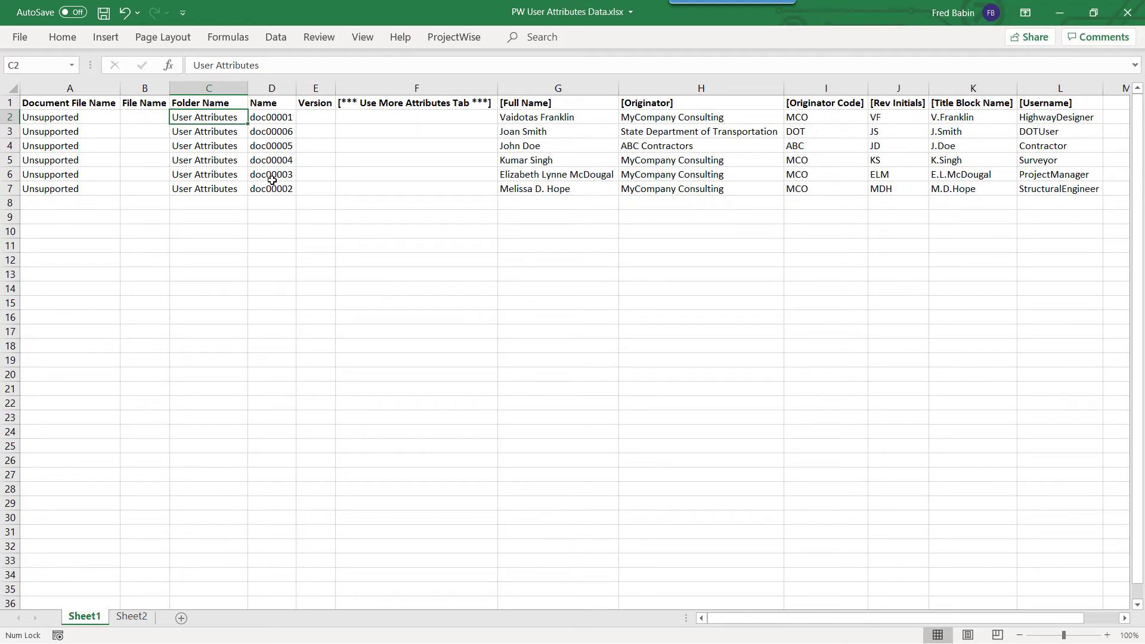
key("ctrl+Right")
key("ctrl+Right")
key("ctrl+Right")
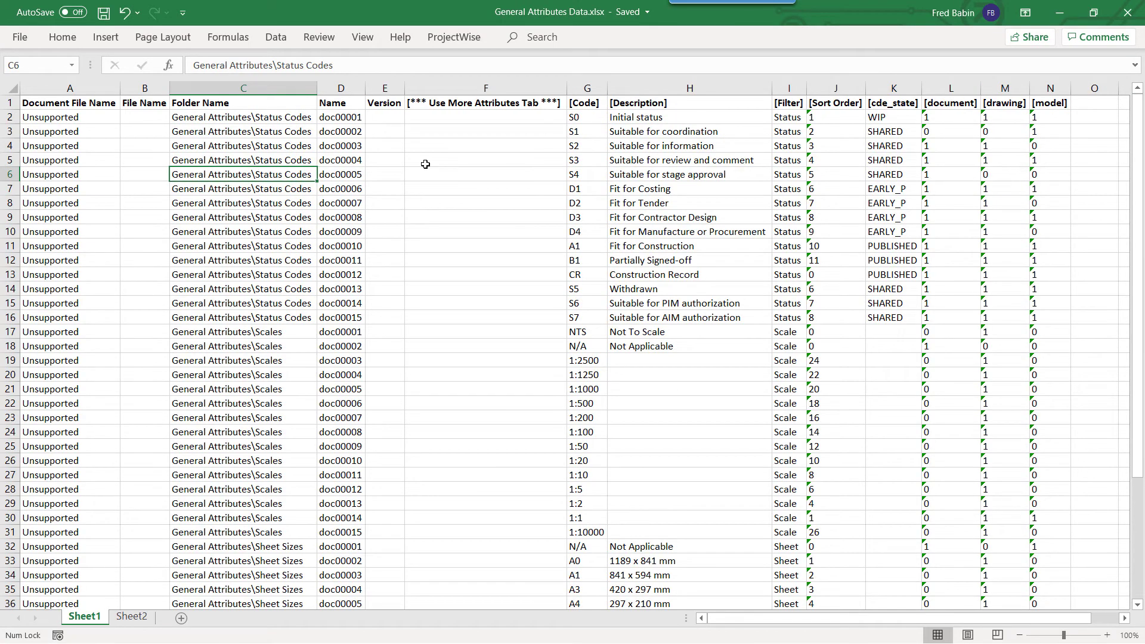
left_click(215, 118)
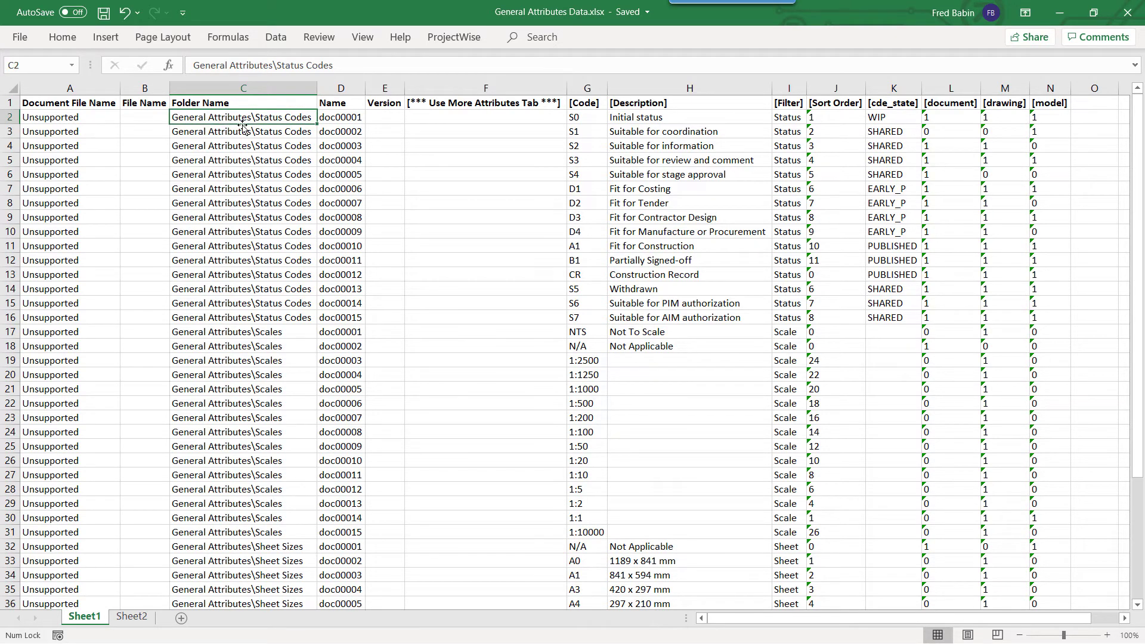
left_click(264, 346)
scroll(264, 346, "down", 6)
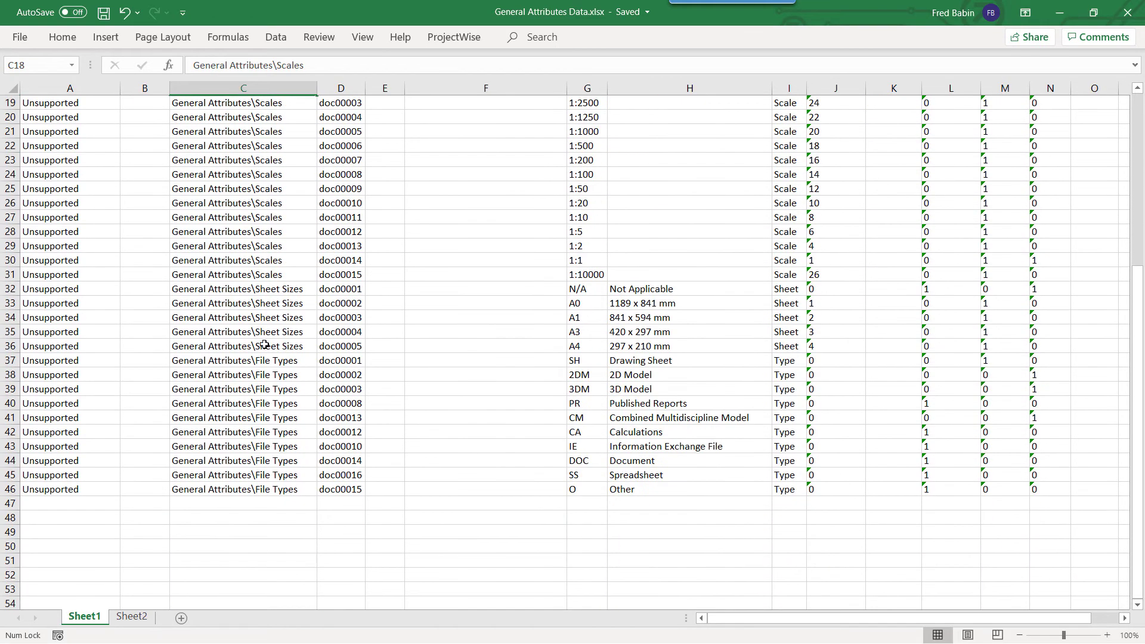
left_click(270, 321)
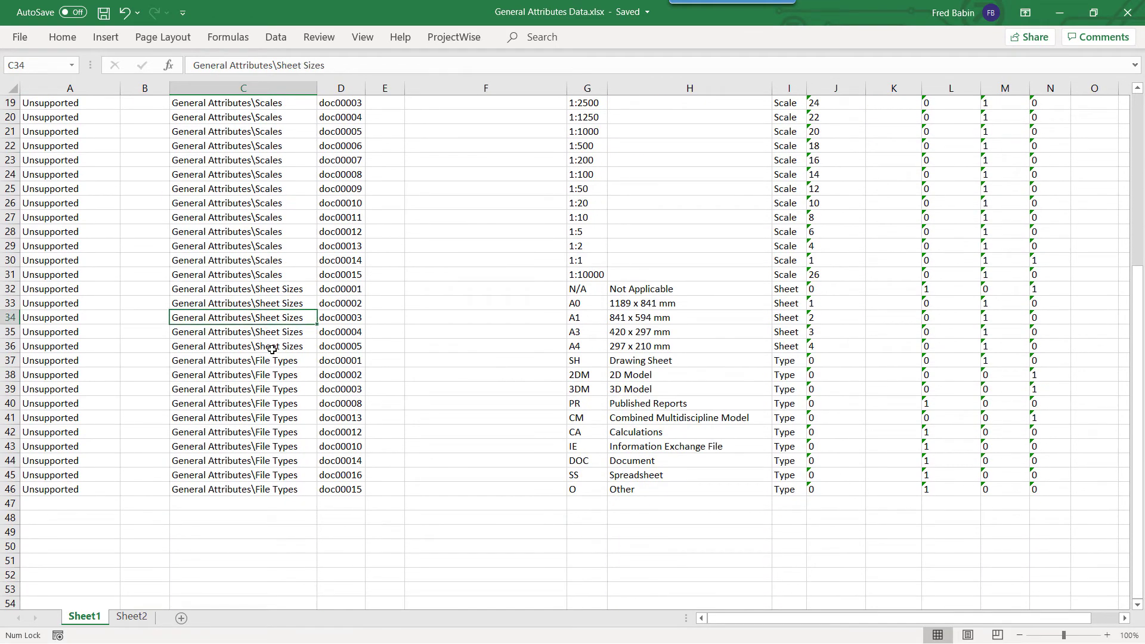
left_click(277, 403)
scroll(770, 138, "up", 6)
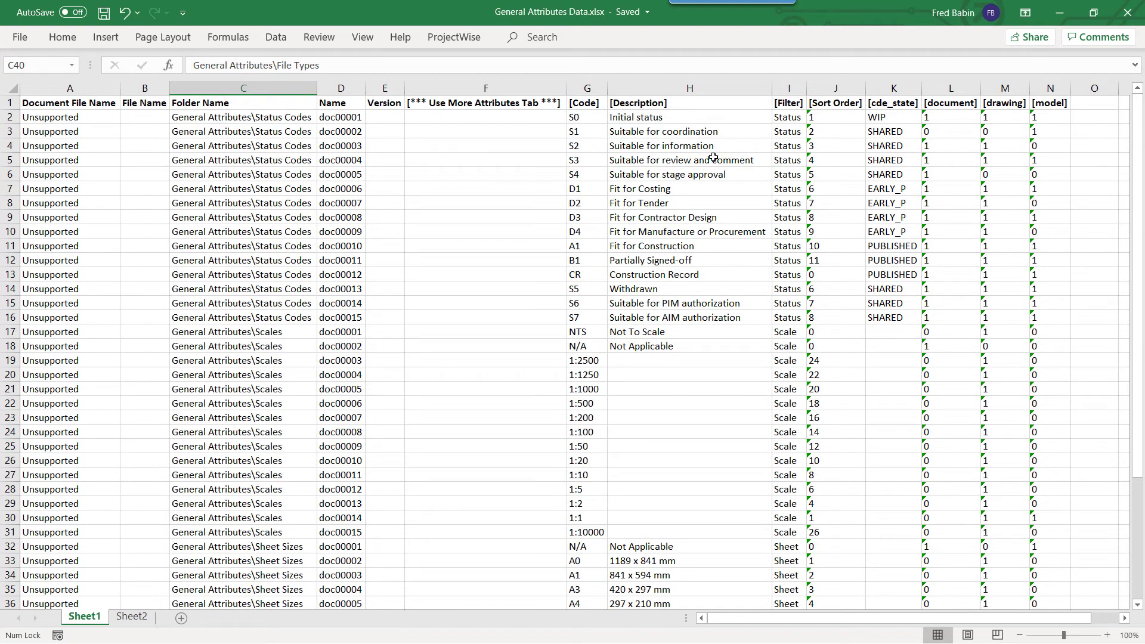
left_click(973, 117)
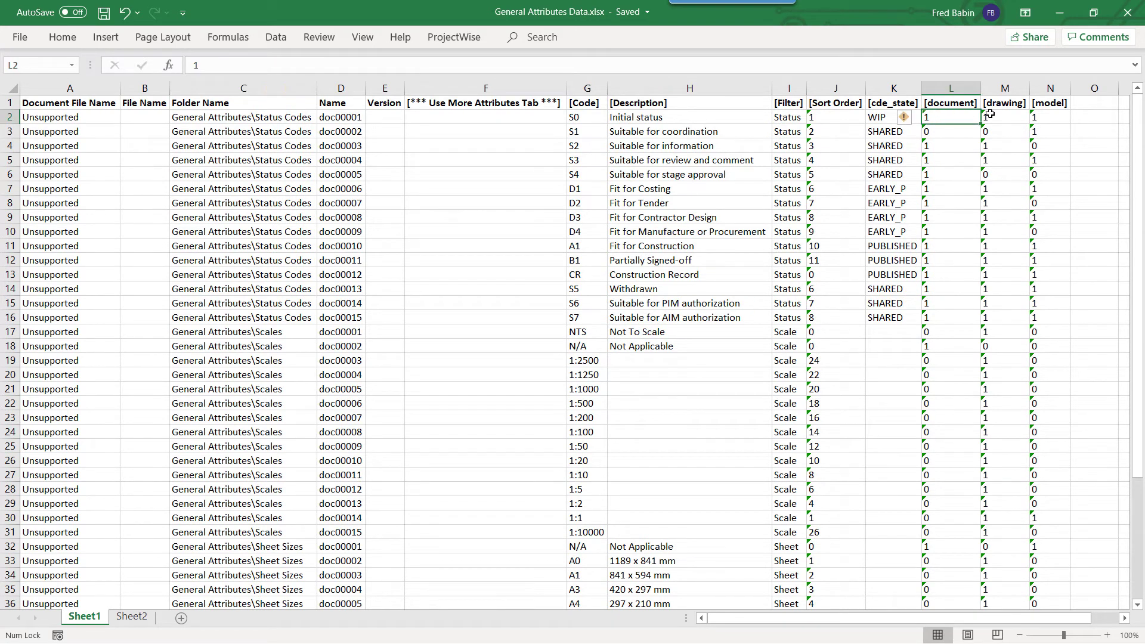
left_click(989, 117)
left_click(1049, 118)
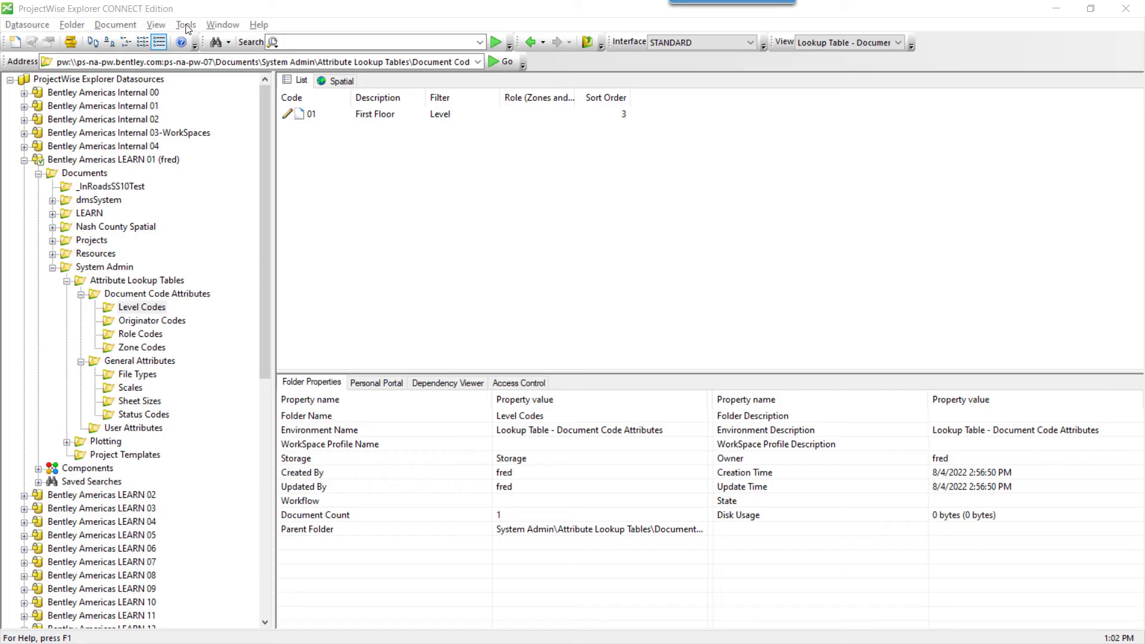
Start the Import from Excel wizard with DocumentCodeAttributes_Data.xlsx as the source file
left_click(186, 26)
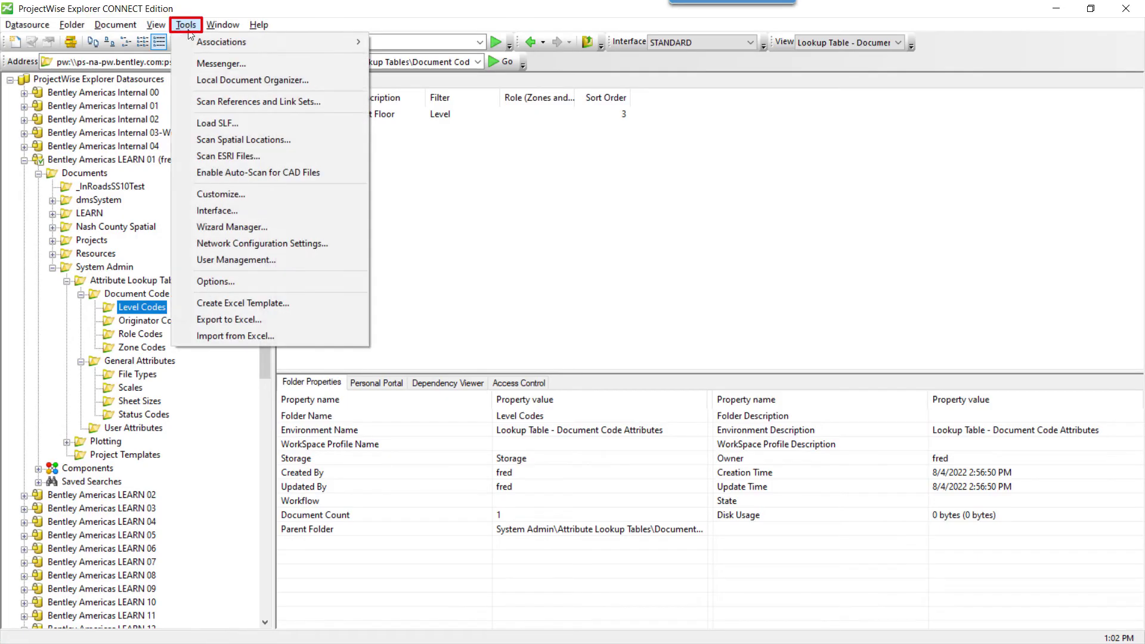
left_click(305, 334)
left_click(711, 181)
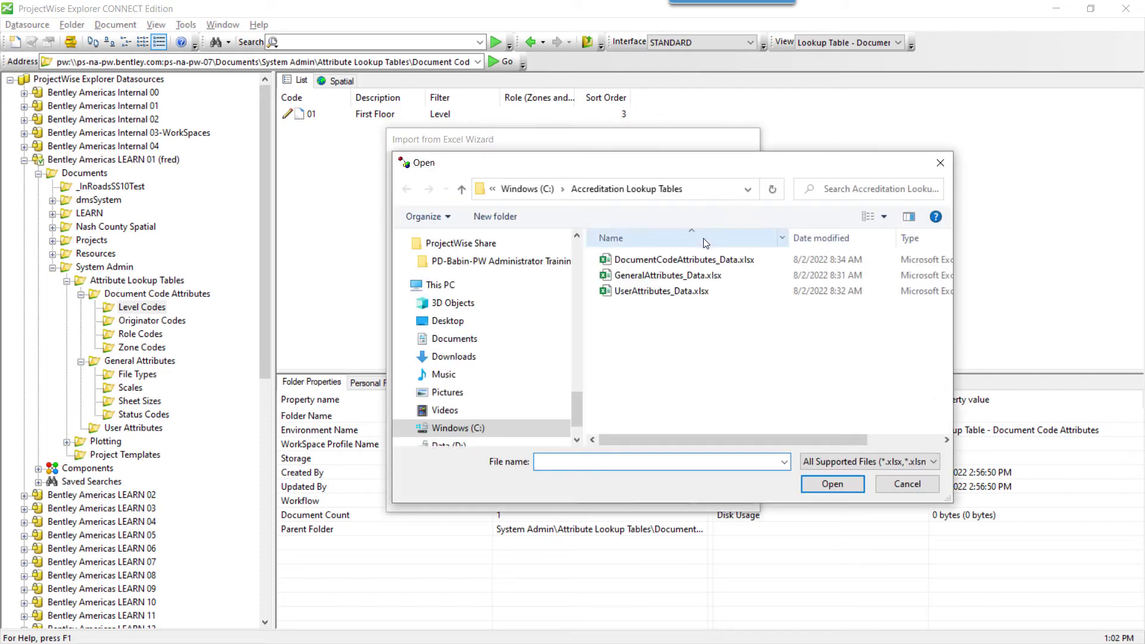
double_click(689, 260)
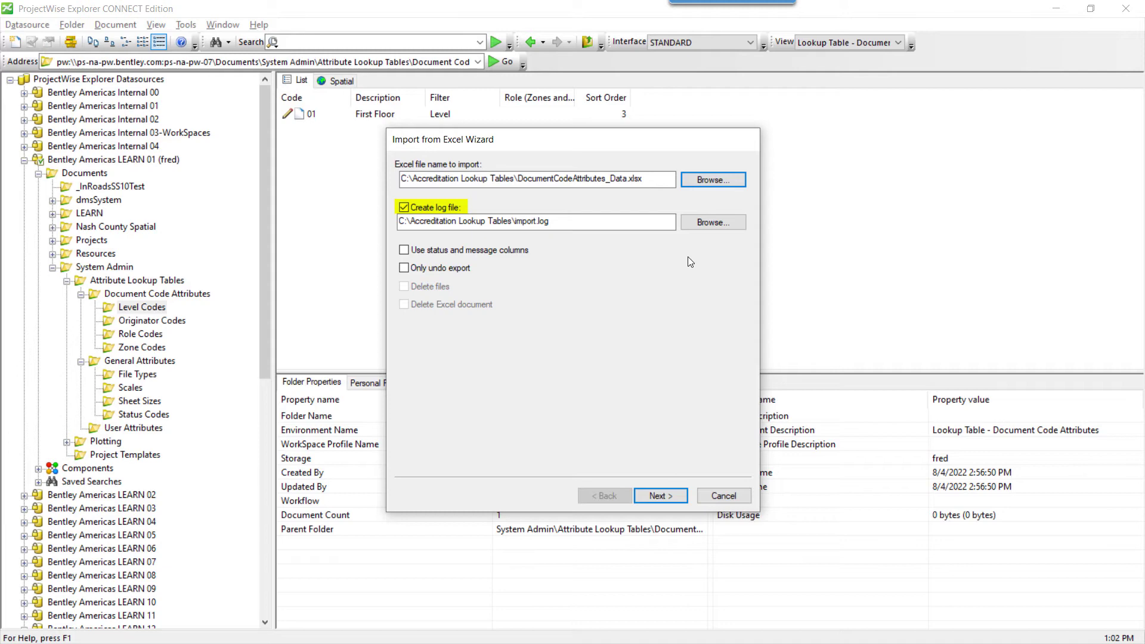
key("Return")
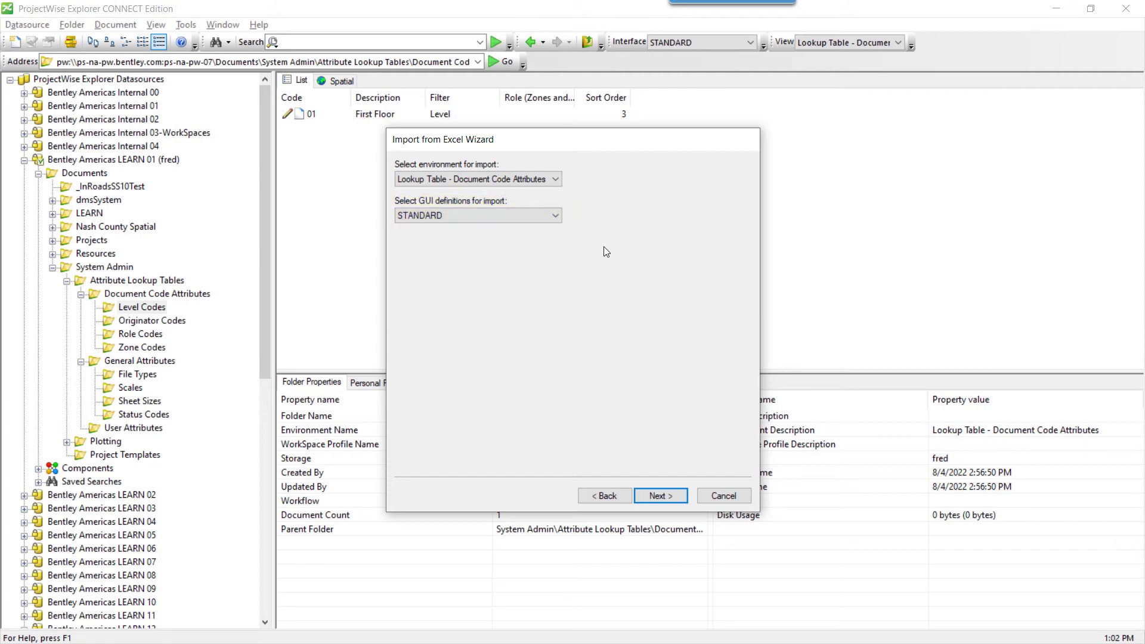
Accept the Lookup Table - Document Code Attributes environment with STANDARD GUI definitions
key("Return")
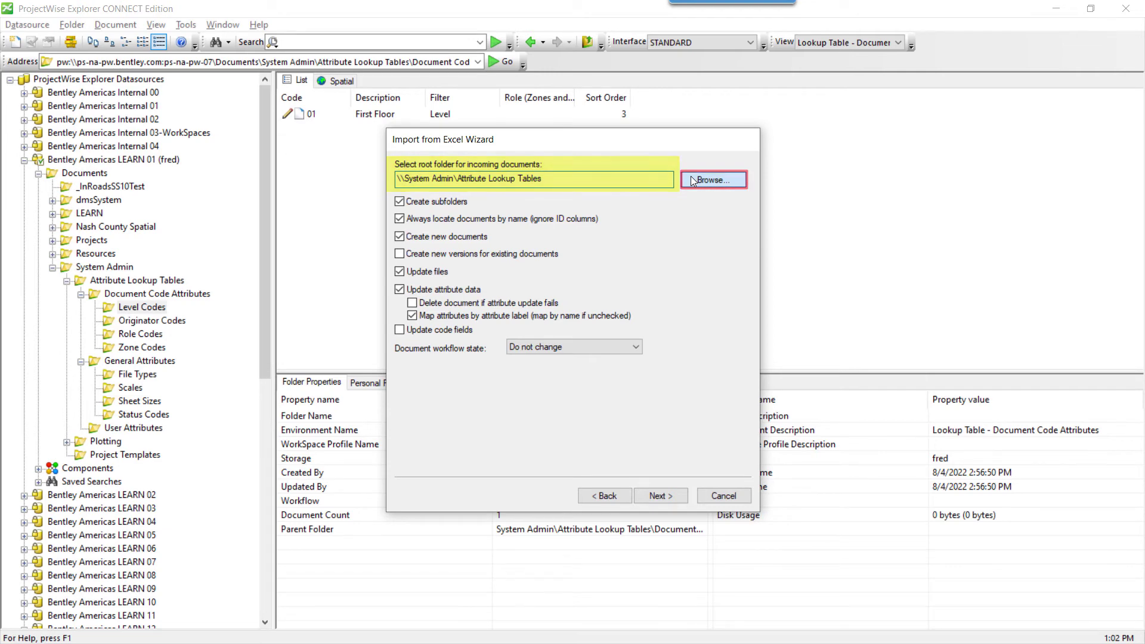
Choose \System Admin\Attribute Lookup Tables as the root folder for incoming documents
left_click(690, 177)
left_click(461, 268)
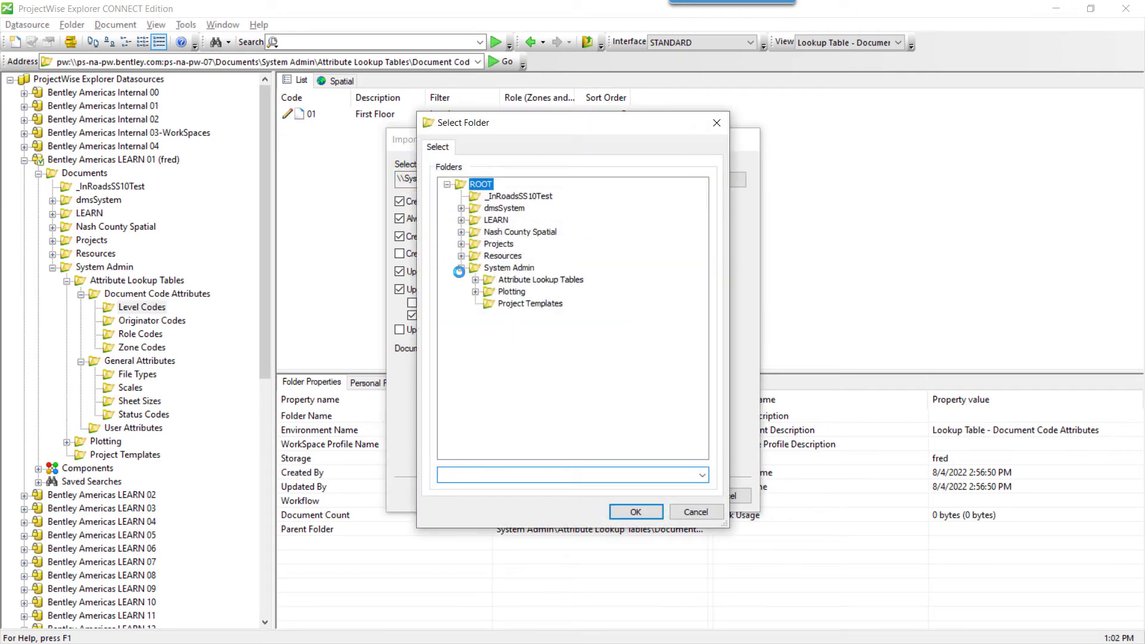
left_click(510, 279)
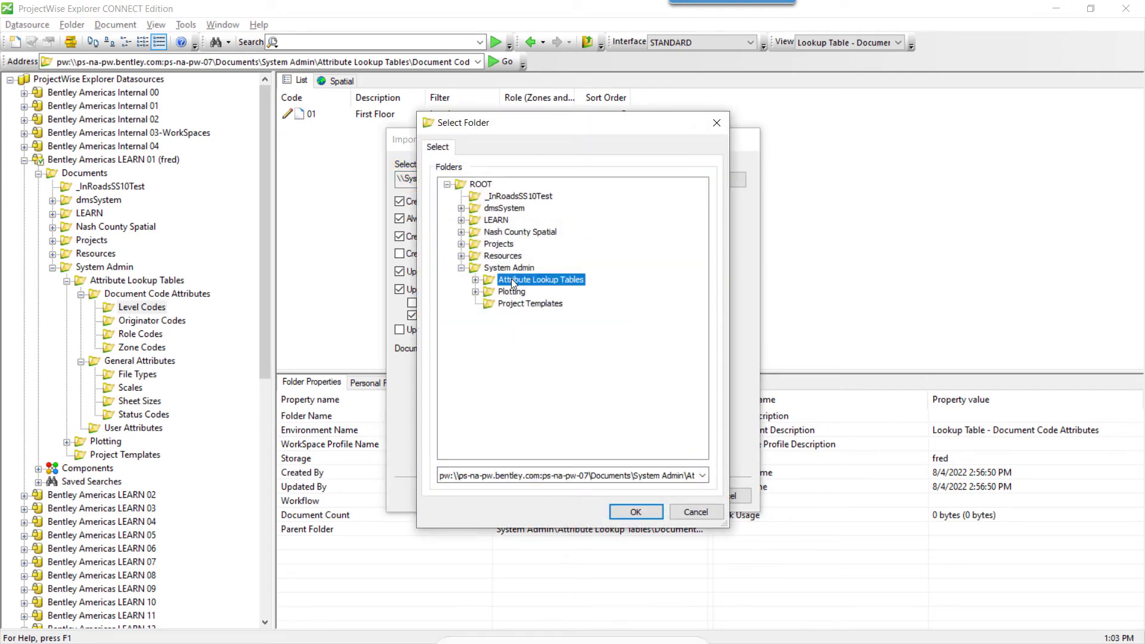
left_click(476, 279)
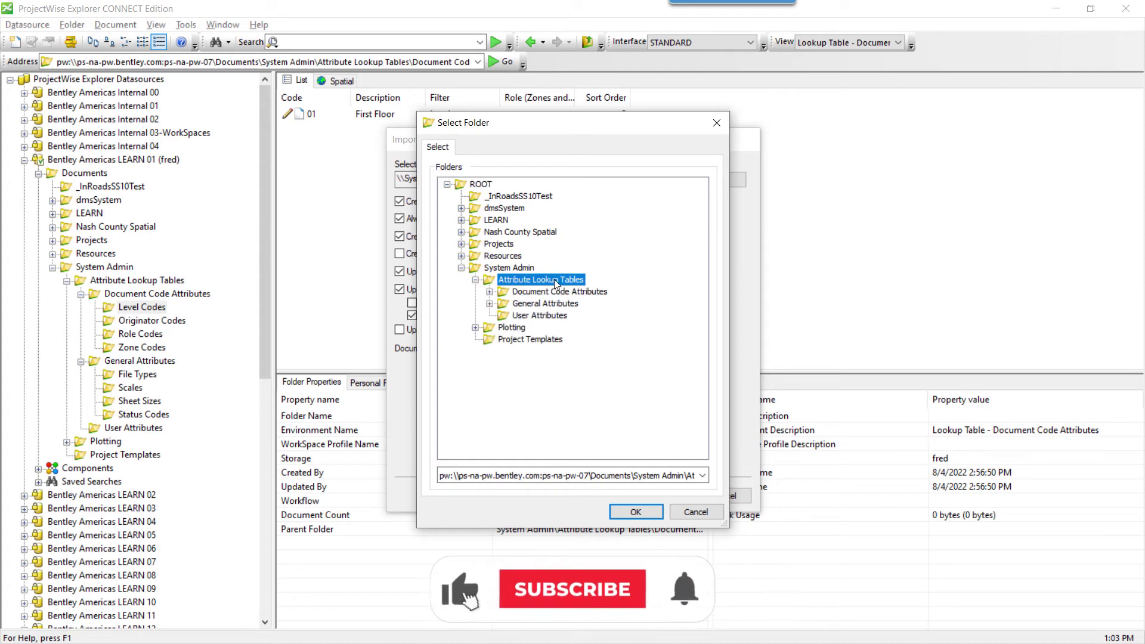
left_click(636, 513)
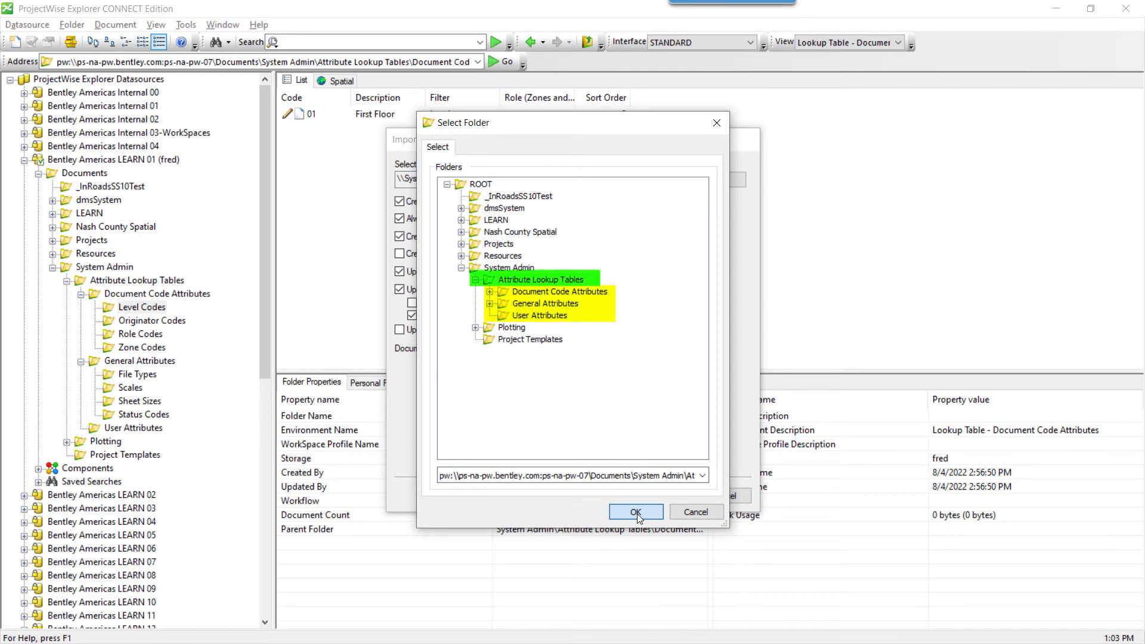
left_click(636, 511)
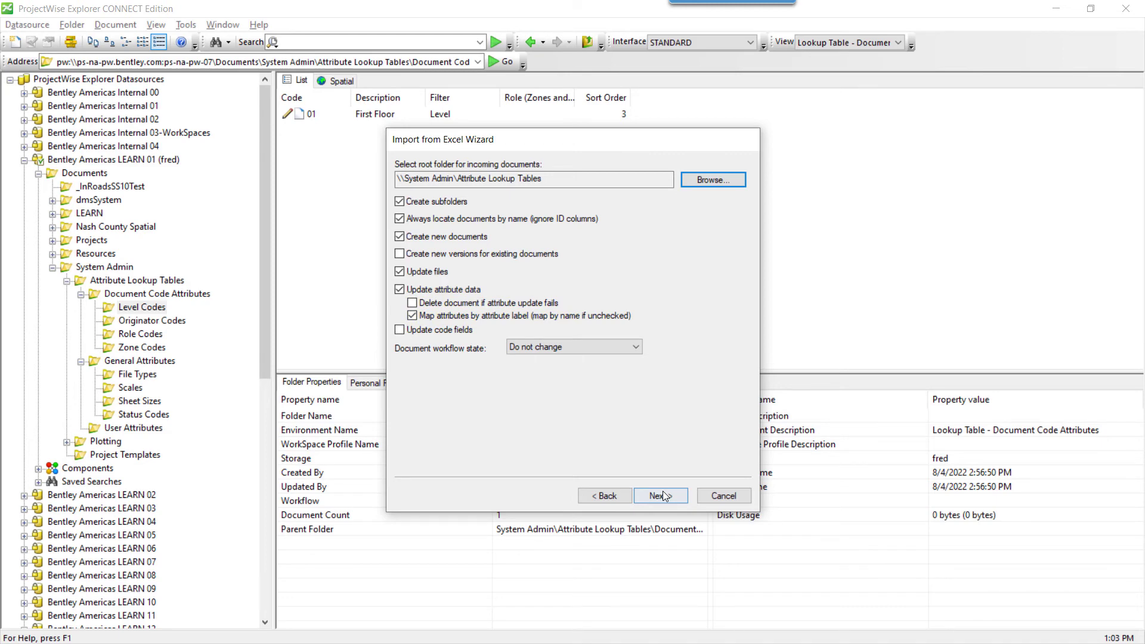
Run the import of the 38 spreadsheet rows and let it finish with no errors
left_click(662, 493)
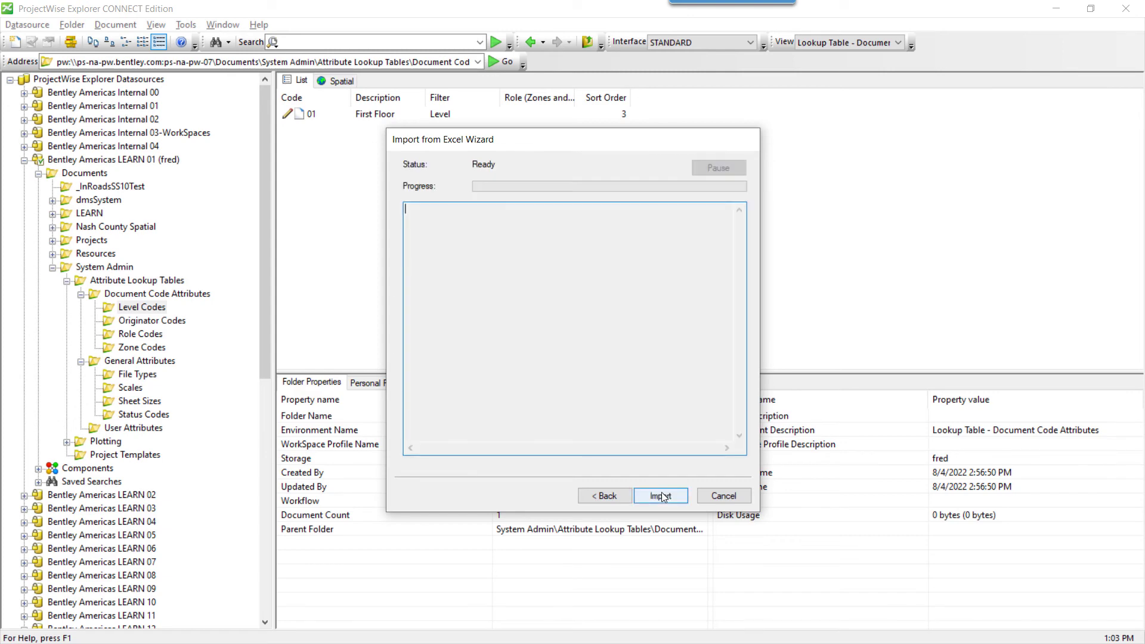
left_click(661, 496)
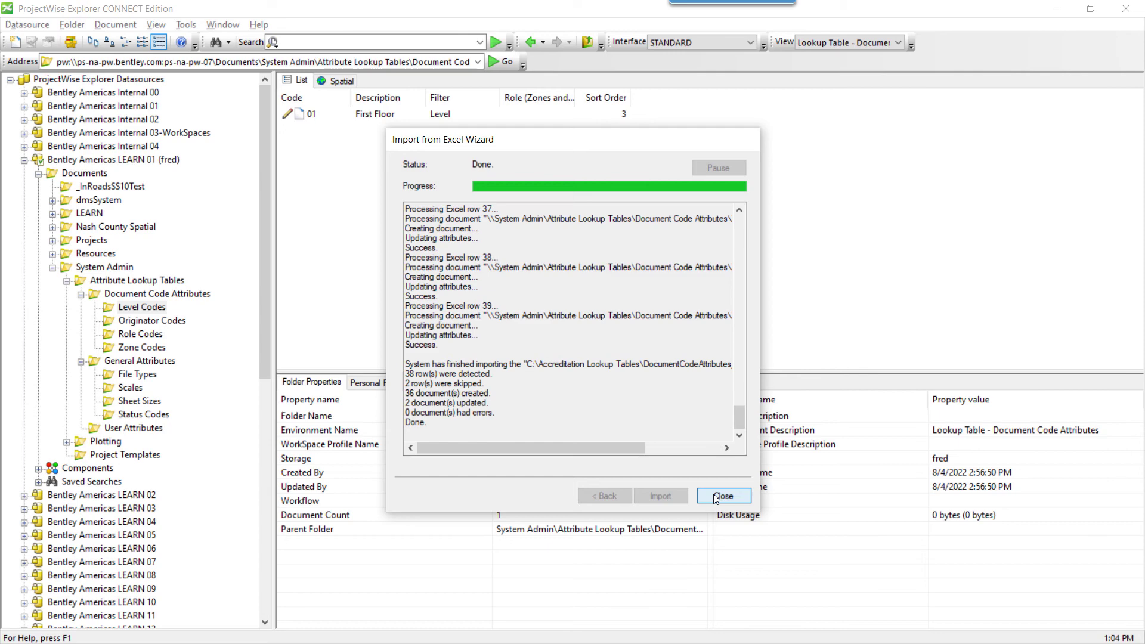
Close the wizard and review the imported Level Codes and Zone Codes records
left_click(716, 498)
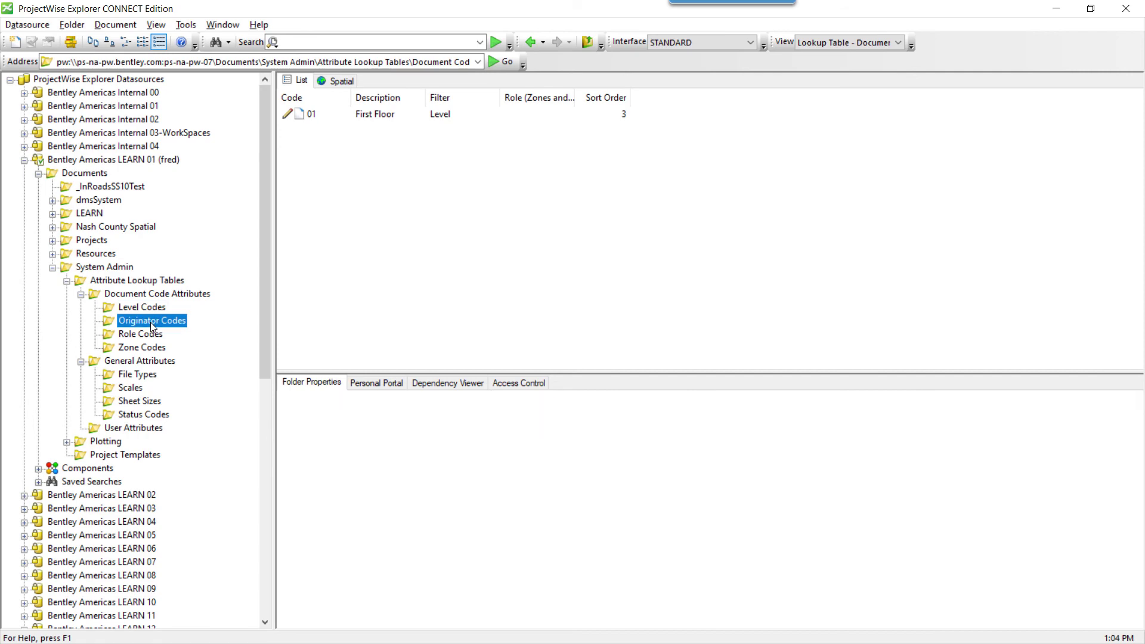
left_click(143, 307)
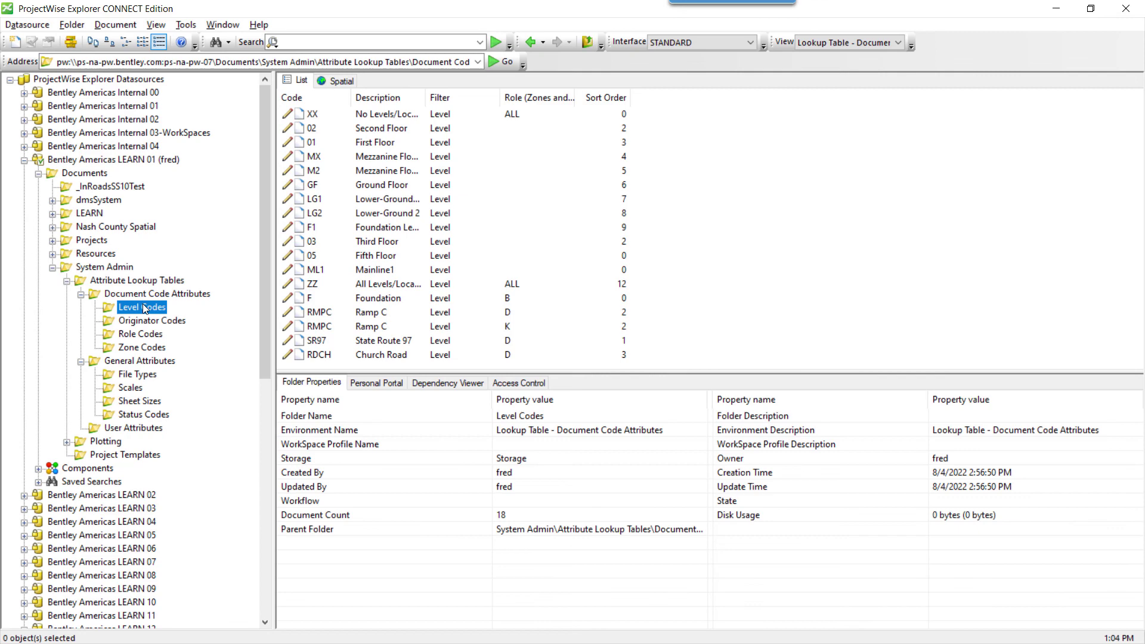
left_click(143, 345)
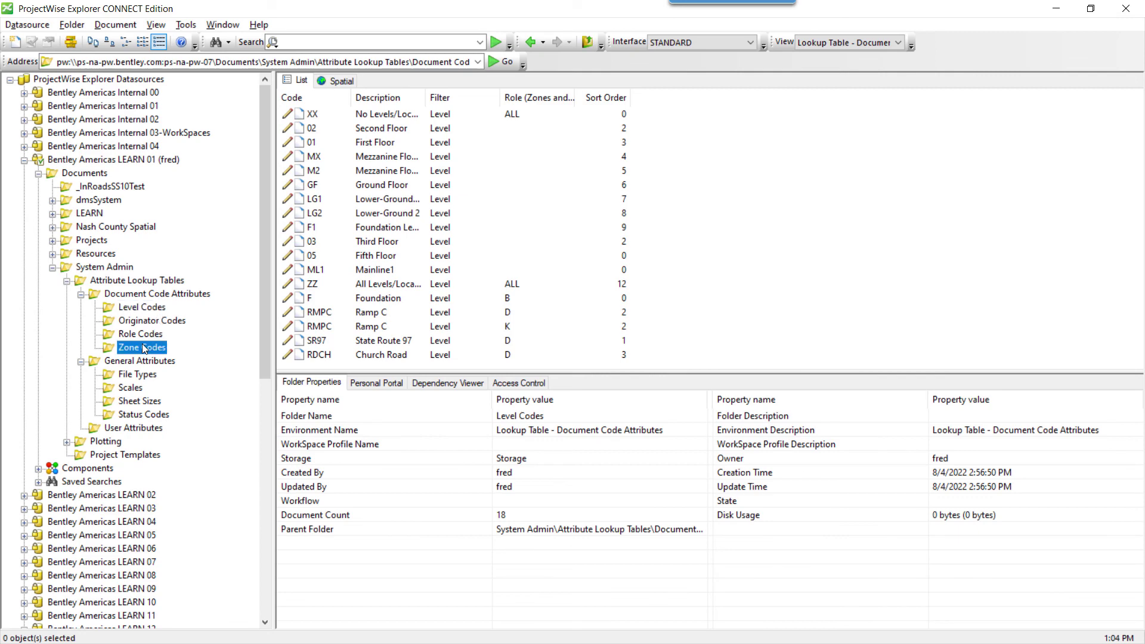